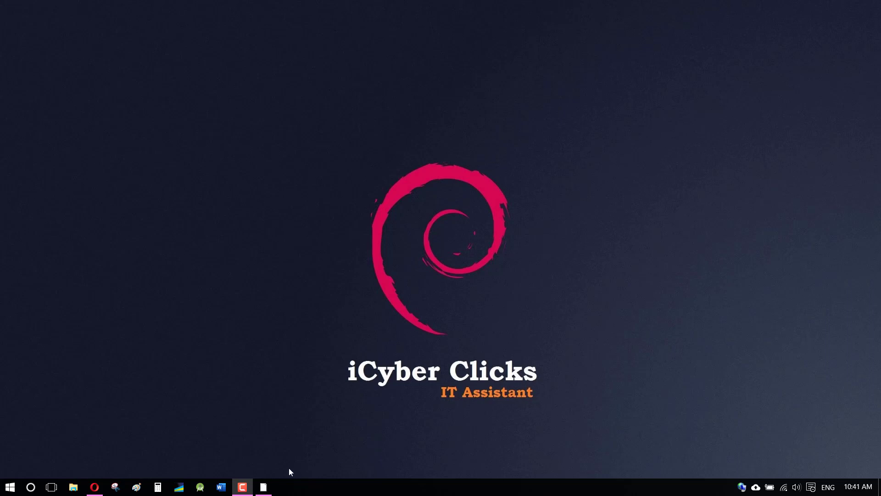
# Step: Switch to Cisco Packet Tracer and place one ISR4321 router in the upper part of the empty logical workspace
pyautogui.click(263, 486)
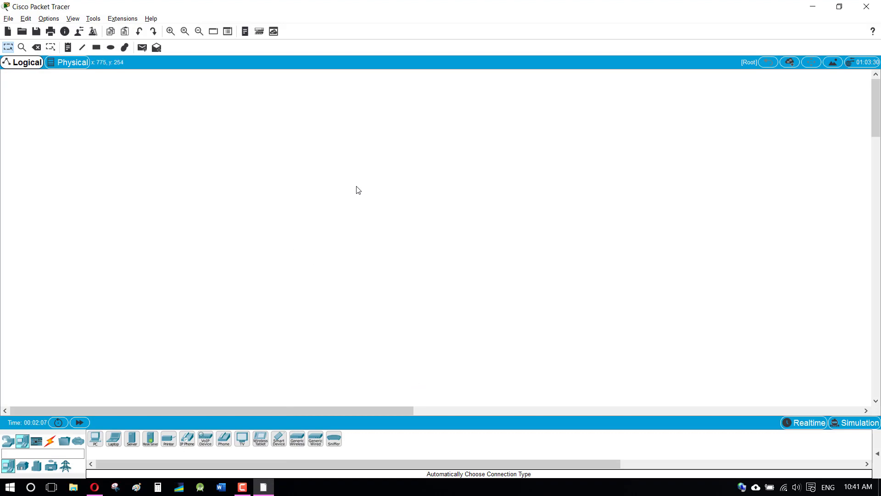
pyautogui.click(9, 442)
pyautogui.click(95, 439)
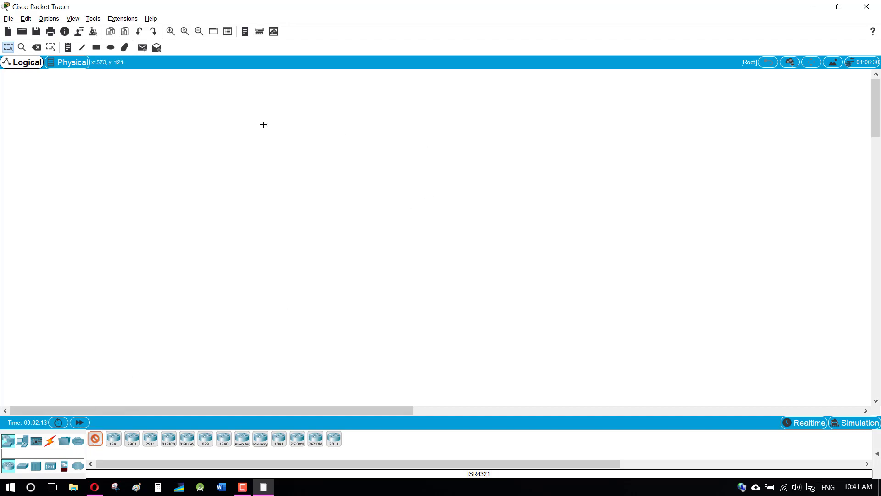
pyautogui.click(268, 125)
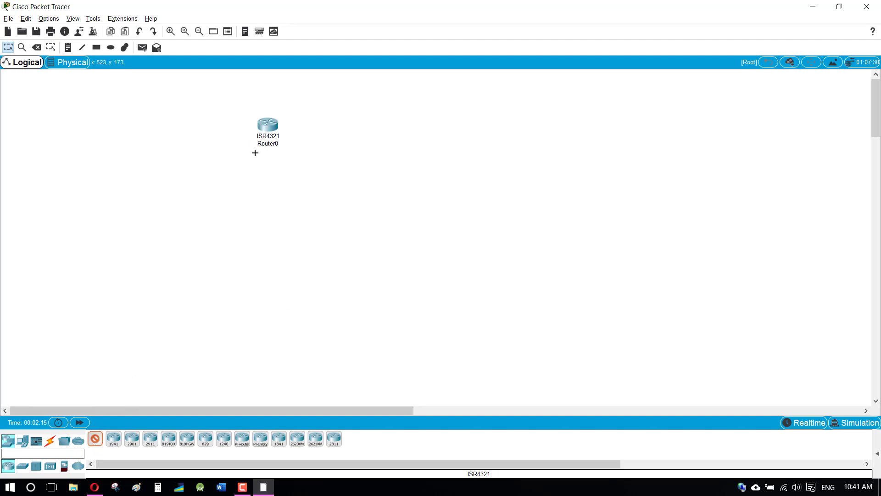
# Step: Place two 2960-24TT switches below the router, one on each side of it
pyautogui.click(23, 466)
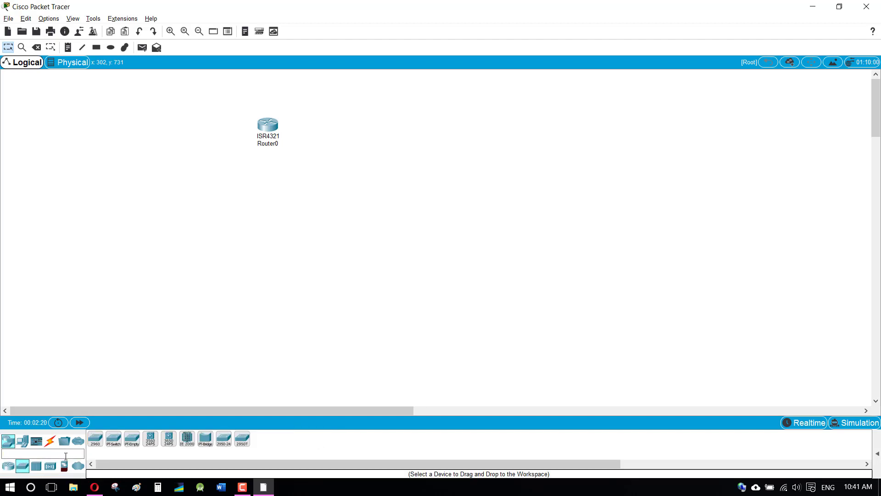
pyautogui.click(97, 441)
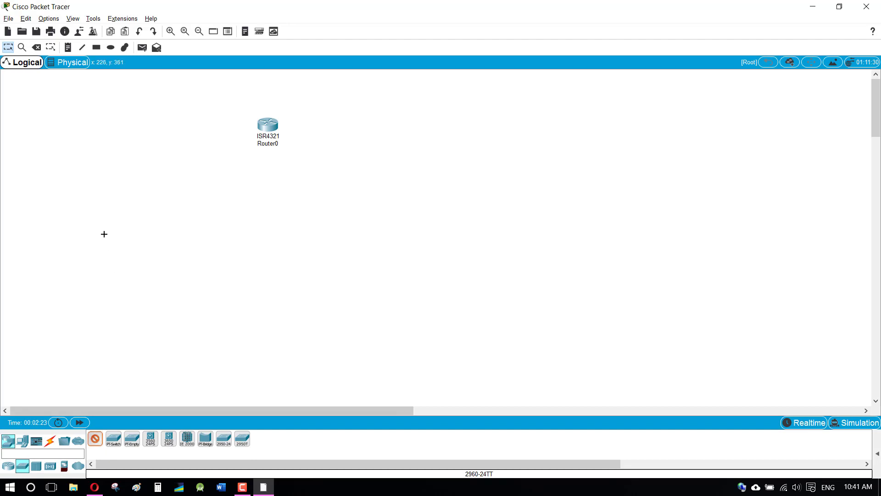
pyautogui.click(104, 224)
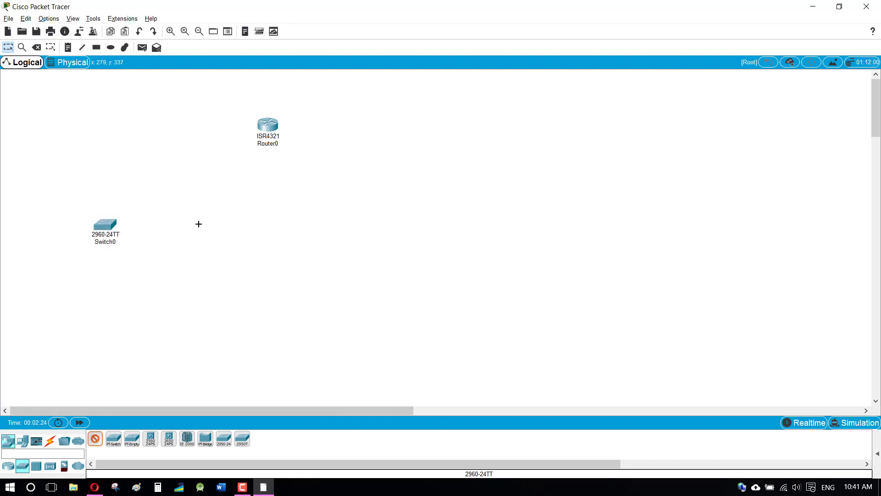
pyautogui.click(373, 225)
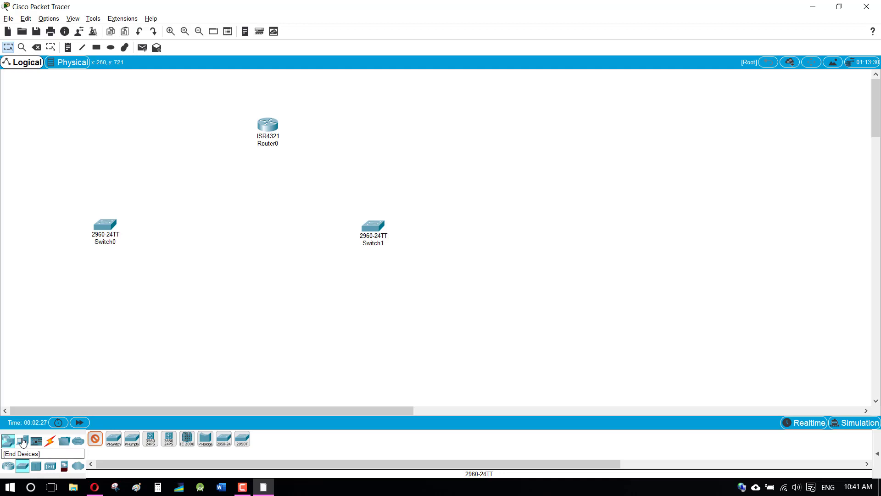
# Step: Place five PC-PT end devices in a row below Switch0
pyautogui.click(24, 442)
pyautogui.click(95, 442)
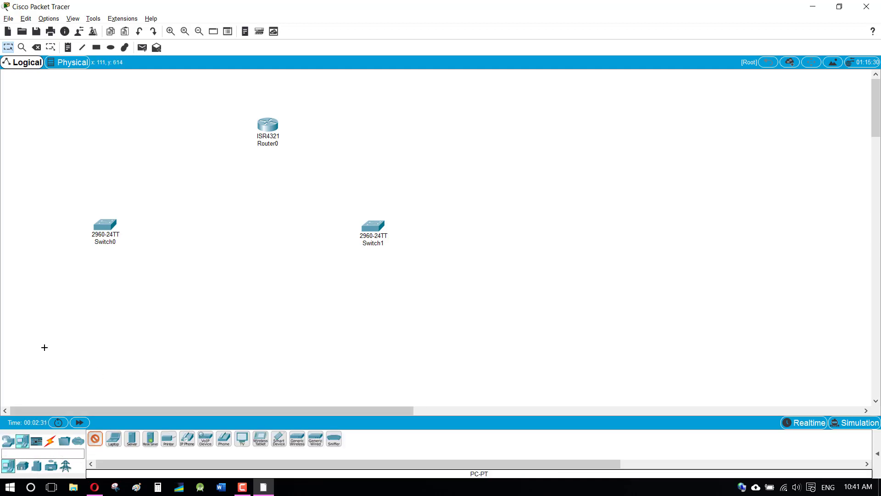
pyautogui.click(28, 331)
pyautogui.click(59, 331)
pyautogui.click(89, 334)
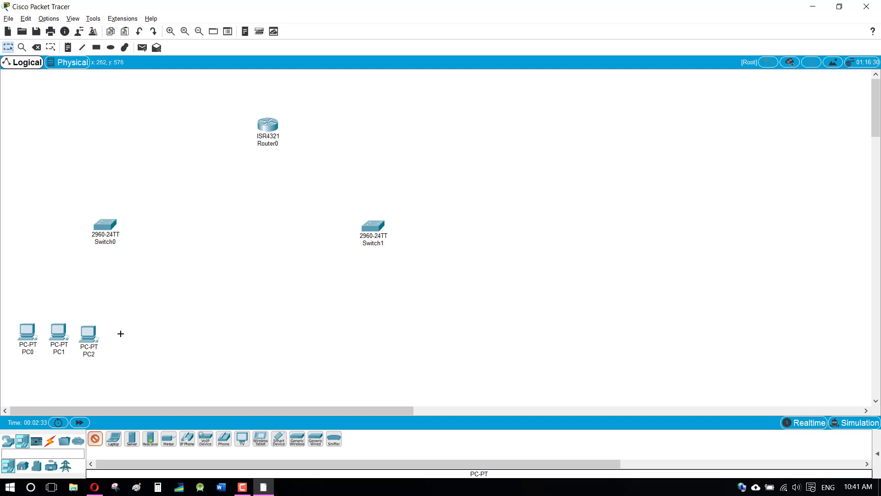
pyautogui.click(121, 333)
pyautogui.click(164, 333)
# Step: Place five more PC-PT end devices in a row below Switch1
pyautogui.click(321, 320)
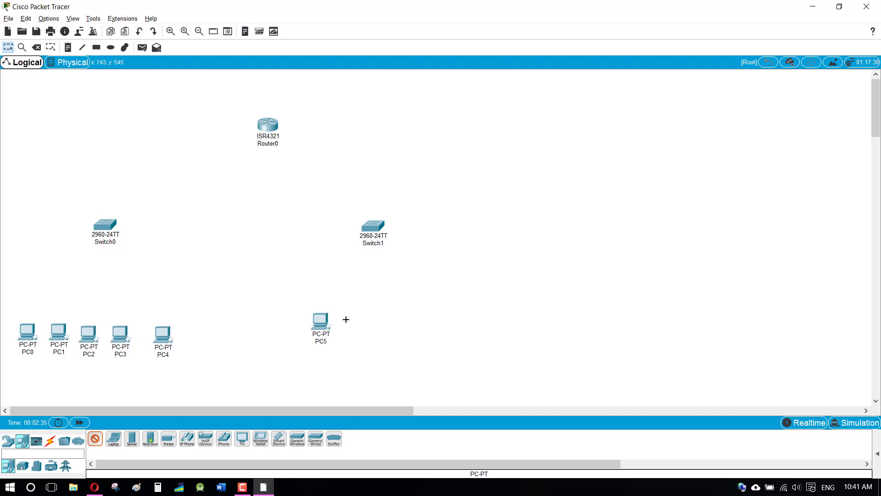
pyautogui.click(359, 320)
pyautogui.click(385, 322)
pyautogui.click(417, 321)
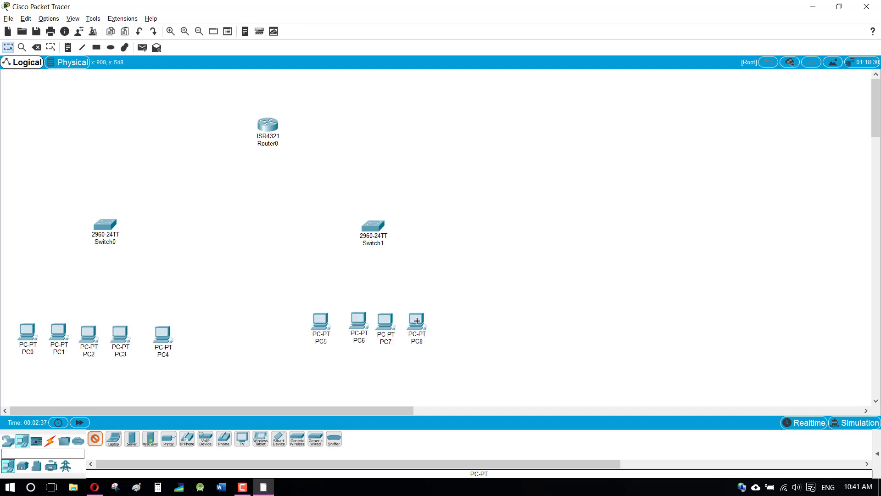
pyautogui.click(444, 320)
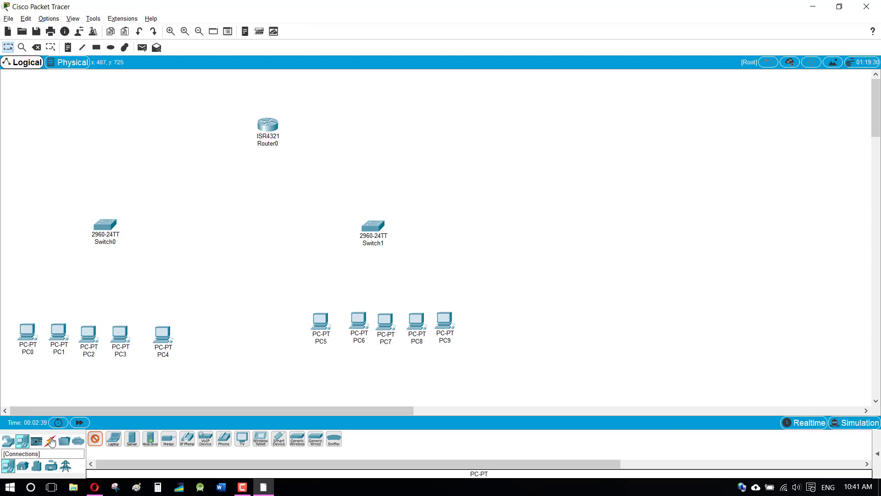
# Step: Connect PC0 through PC4 to Switch0 using automatically chosen connection types
pyautogui.click(50, 441)
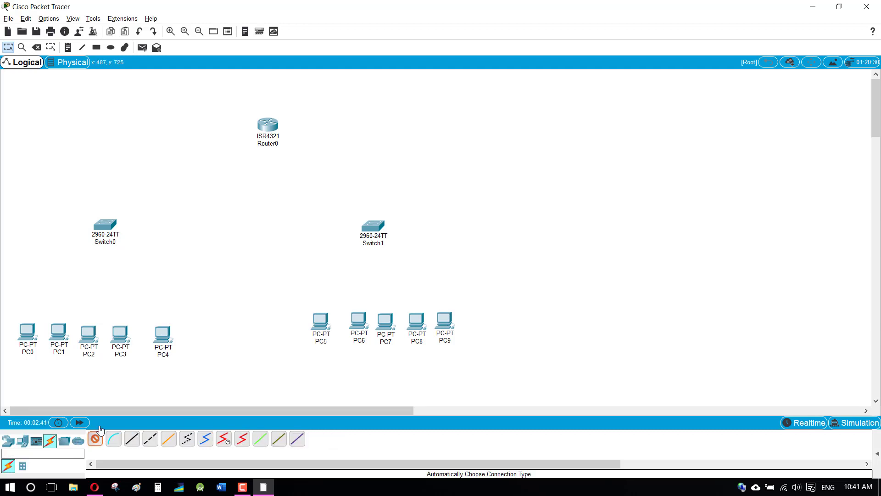
pyautogui.click(106, 227)
pyautogui.click(27, 329)
pyautogui.click(59, 330)
pyautogui.click(106, 229)
pyautogui.click(111, 230)
pyautogui.click(88, 331)
pyautogui.click(121, 334)
pyautogui.click(110, 231)
pyautogui.click(164, 332)
pyautogui.click(111, 230)
# Step: Connect PC5 through PC9 to Switch1 with automatically chosen cables
pyautogui.click(319, 321)
pyautogui.click(383, 228)
pyautogui.click(358, 316)
pyautogui.click(376, 233)
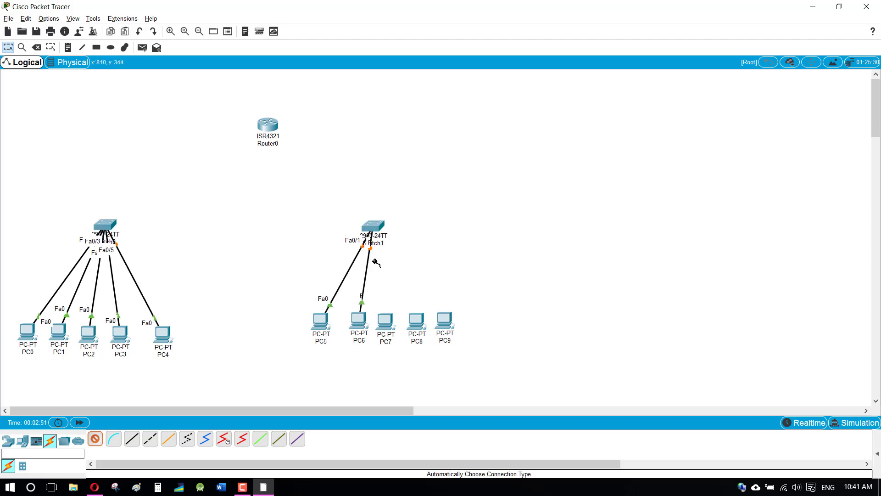
pyautogui.click(384, 321)
pyautogui.click(373, 226)
pyautogui.click(378, 227)
pyautogui.click(417, 320)
pyautogui.click(373, 224)
pyautogui.click(444, 320)
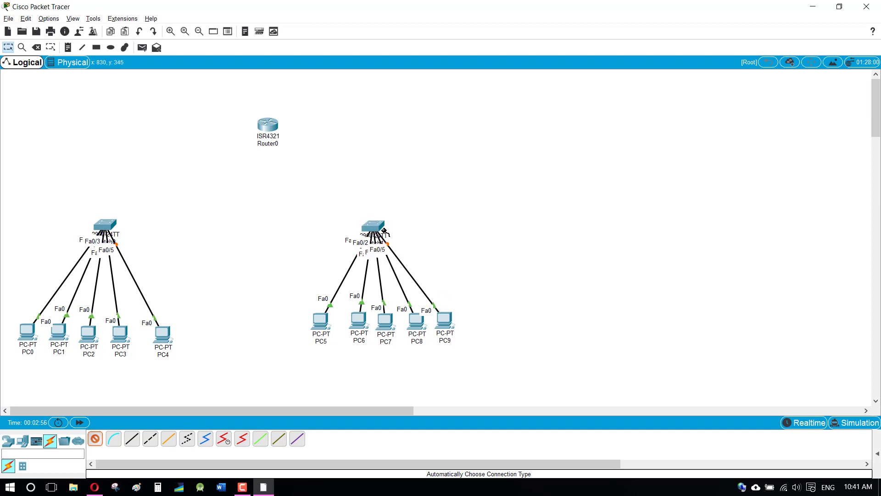
# Step: Connect Router0 to Switch1 through Gig0/0/0 and to Switch0 through Gig0/0/1 with automatically chosen cables
pyautogui.click(277, 133)
pyautogui.click(373, 226)
pyautogui.click(264, 128)
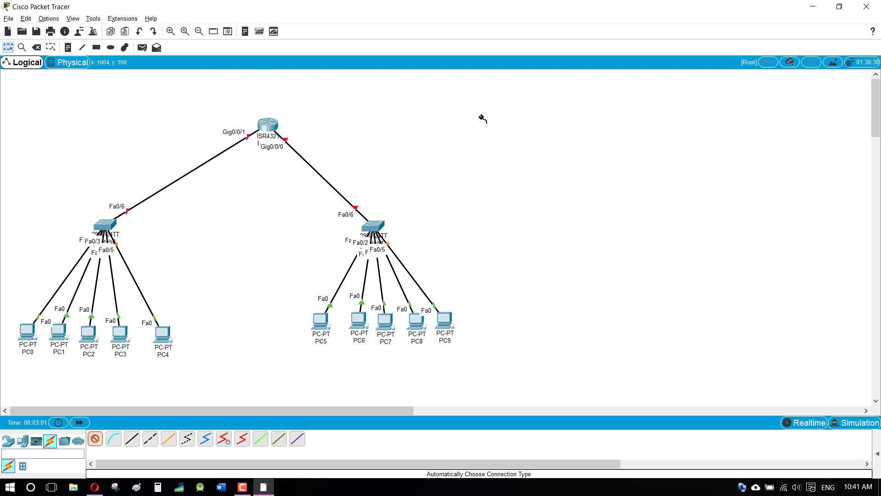
# Step: Stop cabling and move the router, Switch1 and its five PCs together slightly closer to the Switch0 group
pyautogui.press('Escape')
pyautogui.moveTo(482, 123); pyautogui.dragTo(271, 360)
pyautogui.moveTo(266, 123); pyautogui.dragTo(231, 130)
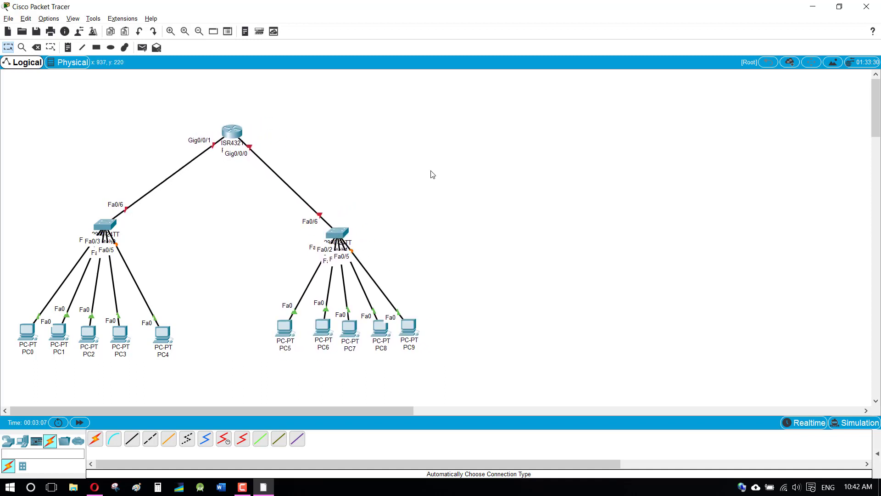
# Step: Open Router0's command line interface with its window placed beside the topology
pyautogui.click(228, 134)
pyautogui.moveTo(399, 101); pyautogui.dragTo(541, 91)
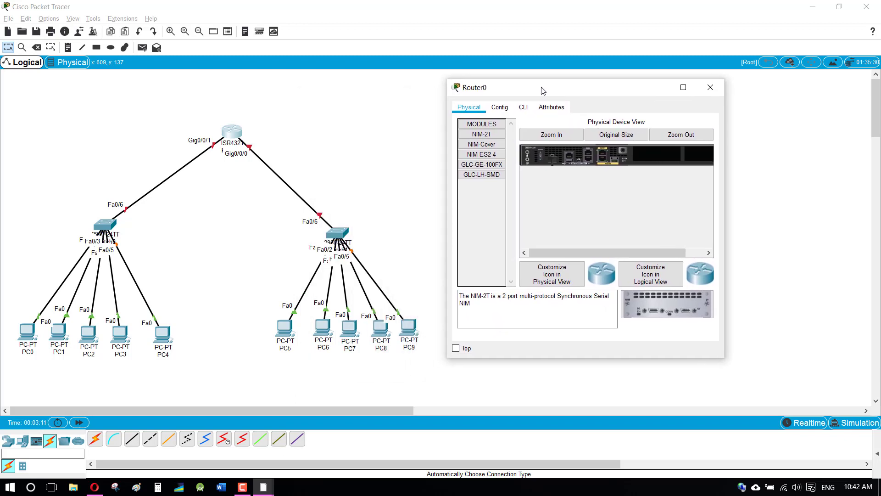
pyautogui.click(523, 107)
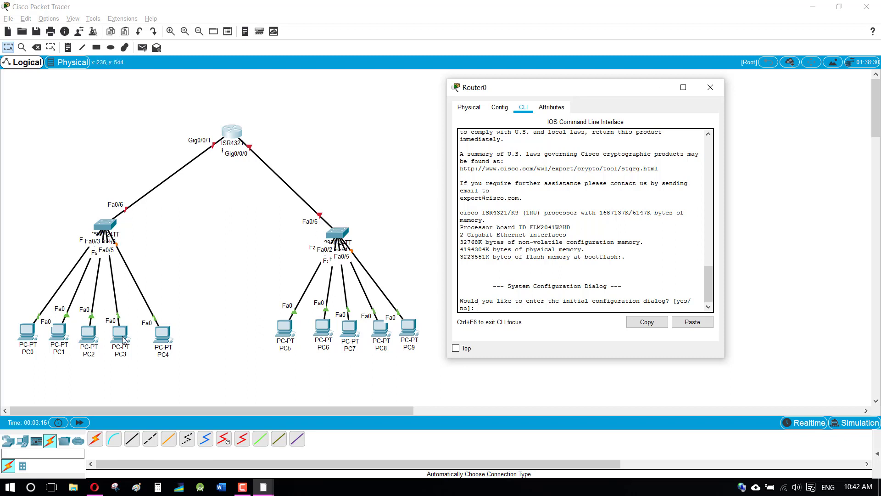
# Step: Nudge PC4 slightly, return to Router0's command line, and answer no to the initial configuration dialog to reach the router prompt
pyautogui.moveTo(156, 334)
pyautogui.mouseDown()
pyautogui.moveTo(167, 332)
pyautogui.moveTo(152, 331)
pyautogui.mouseUp()
pyautogui.moveTo(263, 486)
pyautogui.click(321, 431)
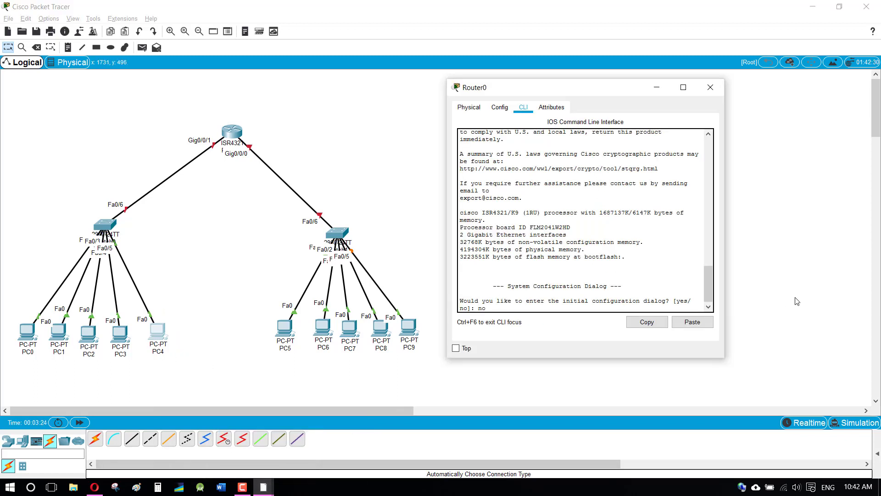
pyautogui.press('Return')
pyautogui.press('Return')
pyautogui.press('Return')
pyautogui.press('Return')
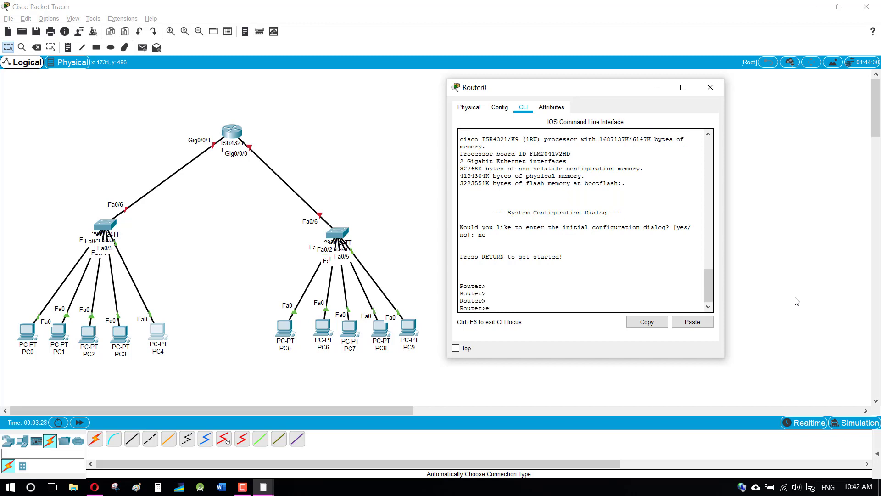
# Step: Enter privileged mode on Router0 with the enable command
pyautogui.write('enable')
pyautogui.press('Return')
pyautogui.press('Return')
pyautogui.press('Return')
pyautogui.press('Return')
pyautogui.press('Return')
pyautogui.press('Return')
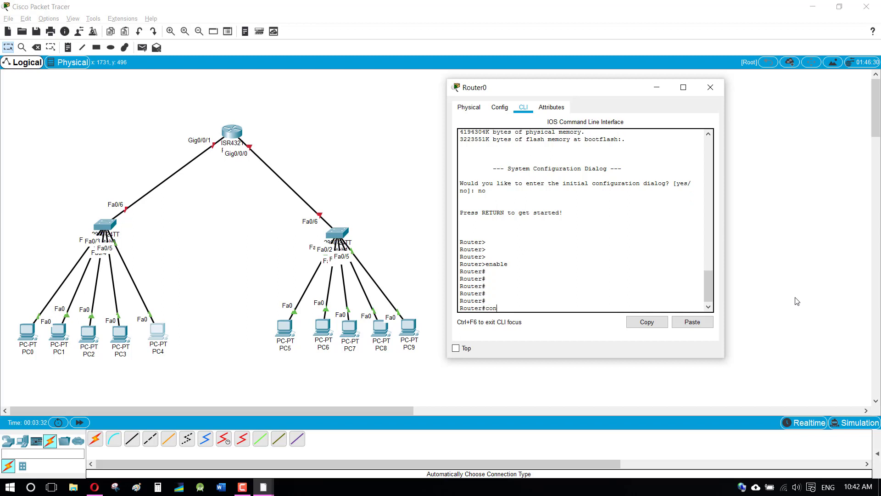
# Step: Enter Router0's global configuration mode with the config terminal command
pyautogui.write('terminal')
pyautogui.press('Return')
pyautogui.press('Return')
pyautogui.press('Return')
pyautogui.press('Return')
pyautogui.press('Return')
pyautogui.press('Return')
pyautogui.press('Return')
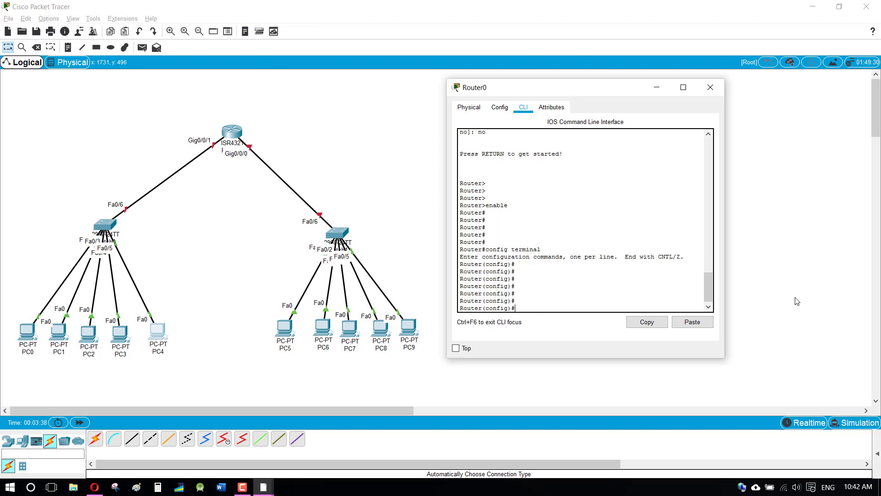
# Step: Shift the router icon slightly, bring back its command line window, and set the window to stay on top
pyautogui.moveTo(226, 136)
pyautogui.mouseDown()
pyautogui.moveTo(221, 161)
pyautogui.moveTo(221, 145)
pyautogui.mouseUp()
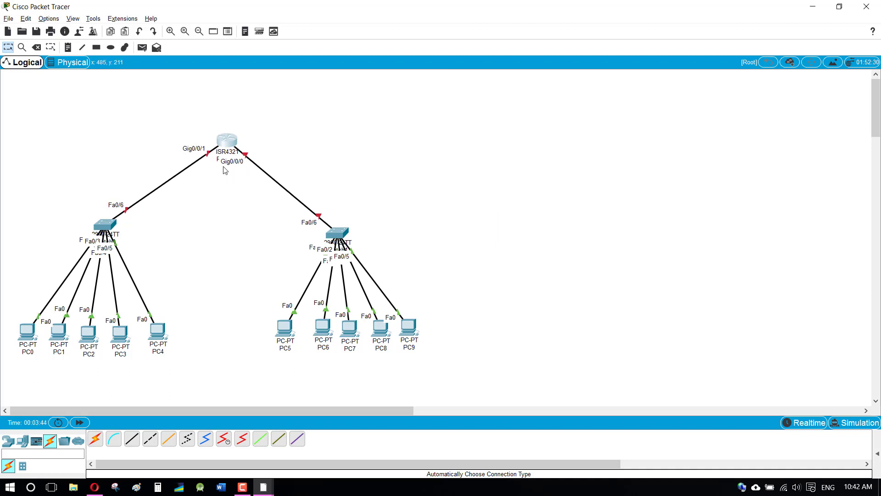
pyautogui.click(264, 487)
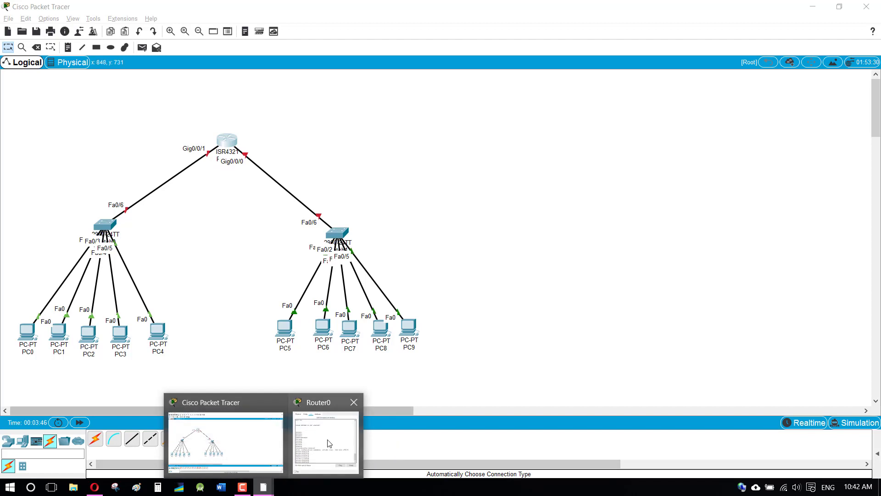
pyautogui.click(329, 443)
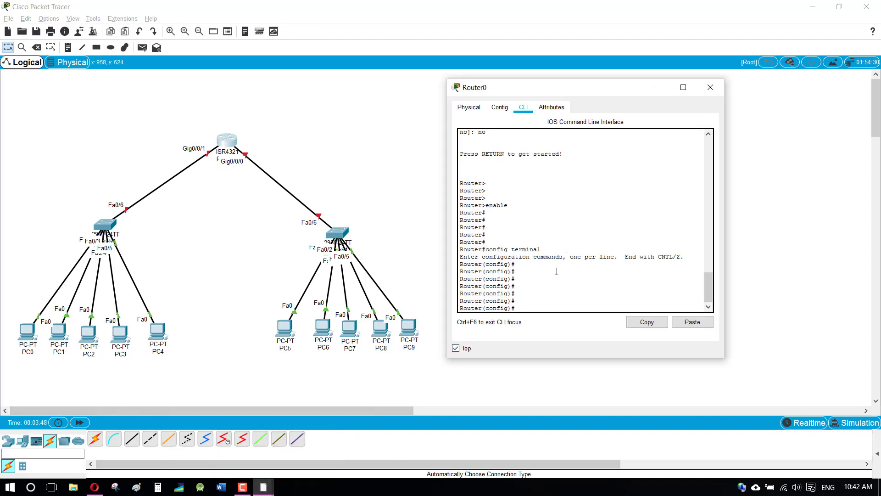
pyautogui.click(564, 304)
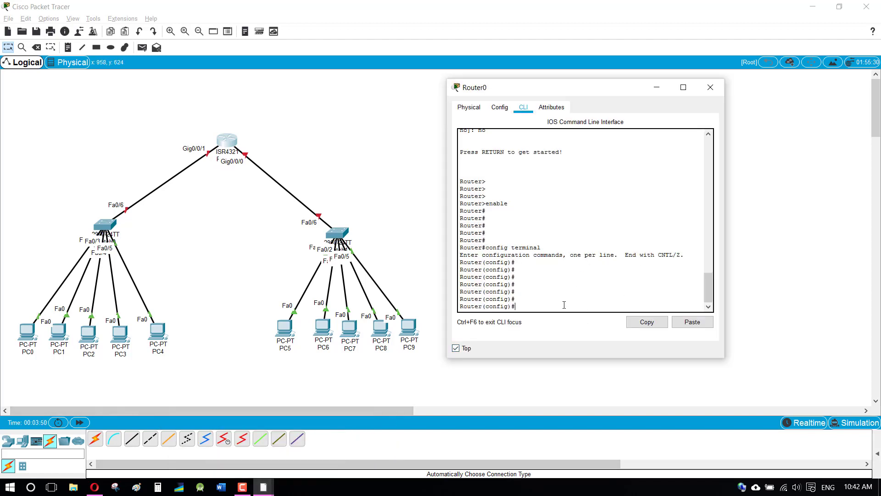
pyautogui.press('Return')
pyautogui.press('Return')
pyautogui.press('Return')
pyautogui.press('Return')
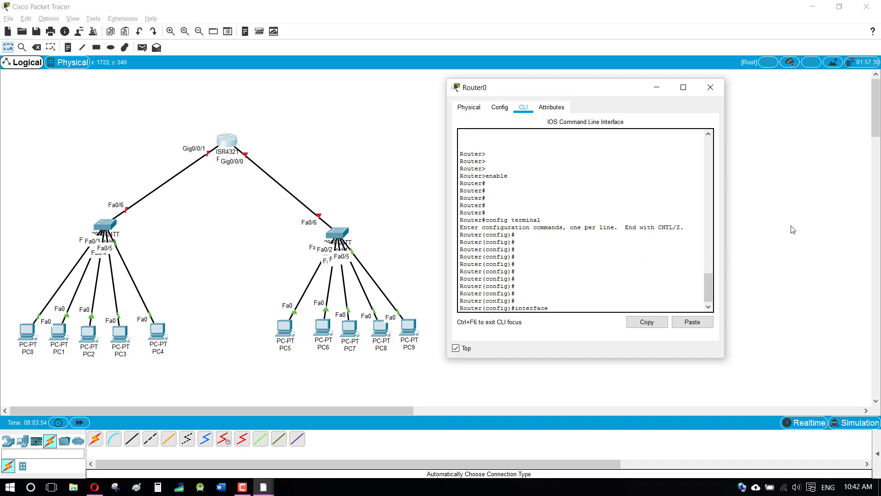
# Step: Assign IP address 20.1.1.254 with subnet mask 255.0.0.0 to Router0's interface gigabitEthernet 0/0/0
pyautogui.write('interface gig')
pyautogui.press('Tab')
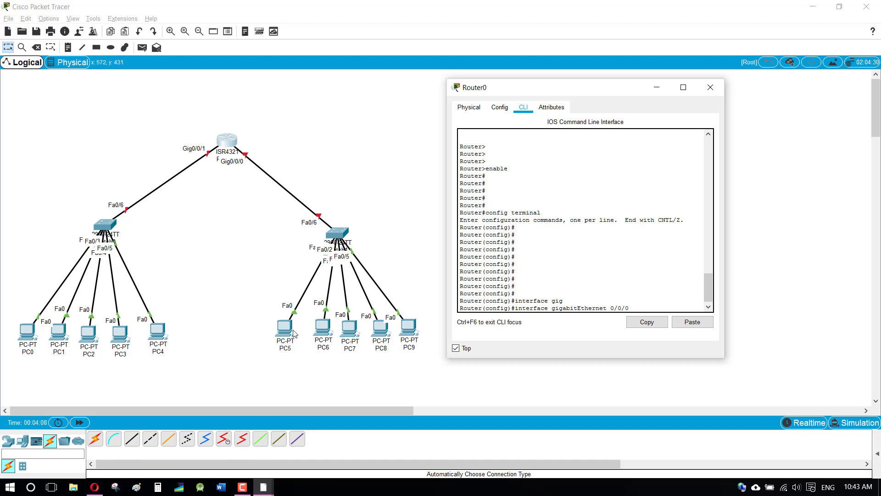
pyautogui.press('Return')
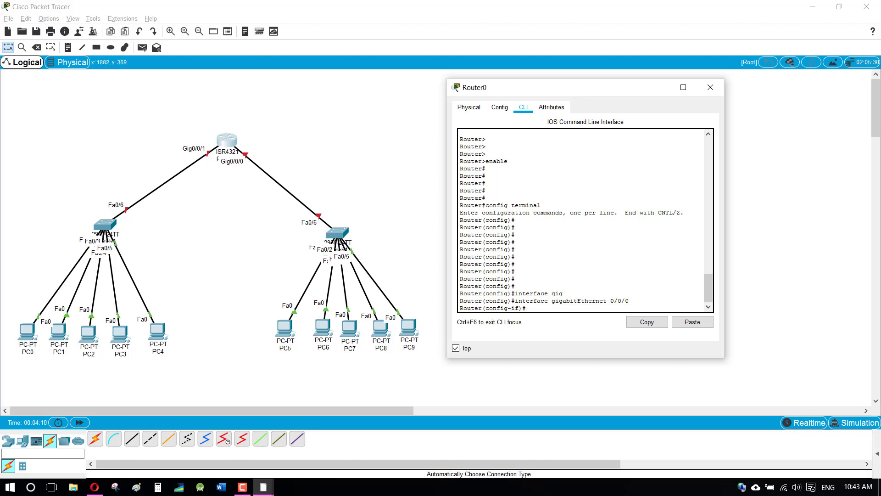
pyautogui.write('ip addre')
pyautogui.write('ss 20.1.1.254 255.0.0.0')
pyautogui.press('Return')
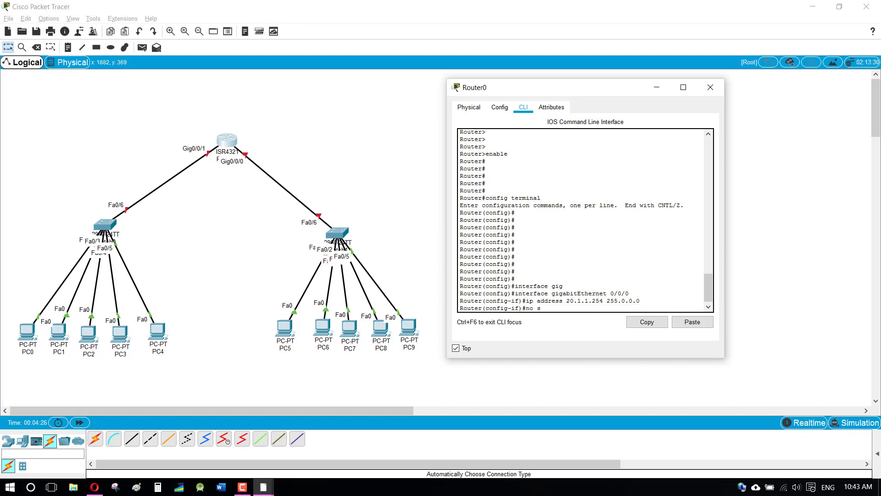
# Step: Enable interface gigabitEthernet 0/0/0 with the no shutdown command
pyautogui.write('no shutdown')
pyautogui.press('Return')
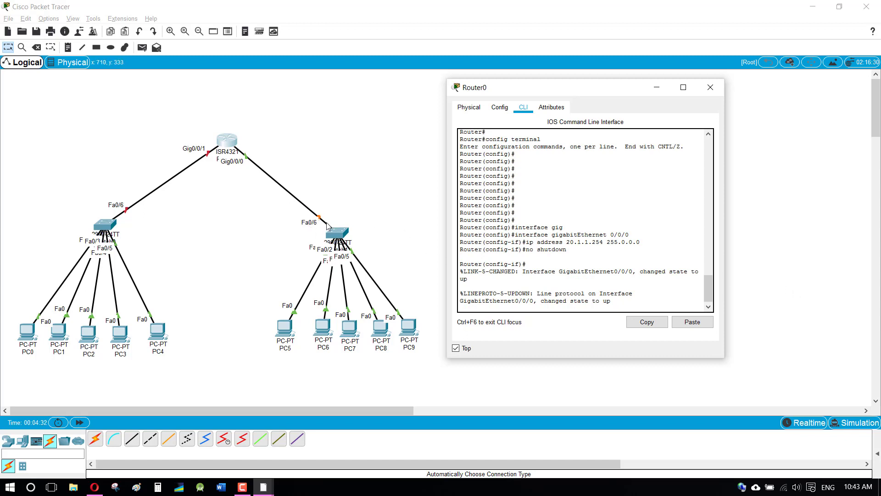
pyautogui.press('Return')
pyautogui.press('Return')
pyautogui.press('Return')
pyautogui.press('Return')
pyautogui.press('Return')
pyautogui.press('Return')
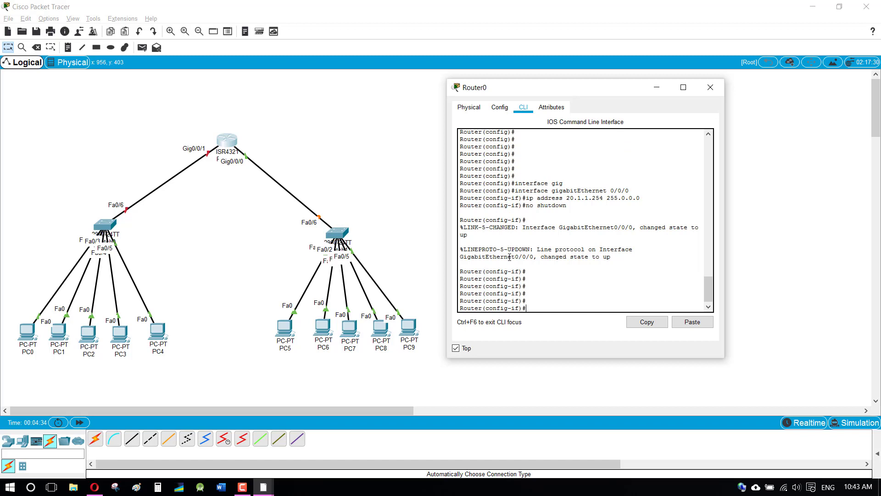
# Step: Exit interface configuration mode to return to Router0's global configuration prompt
pyautogui.write('exit')
pyautogui.press('Return')
pyautogui.press('Return')
pyautogui.press('Return')
pyautogui.press('Return')
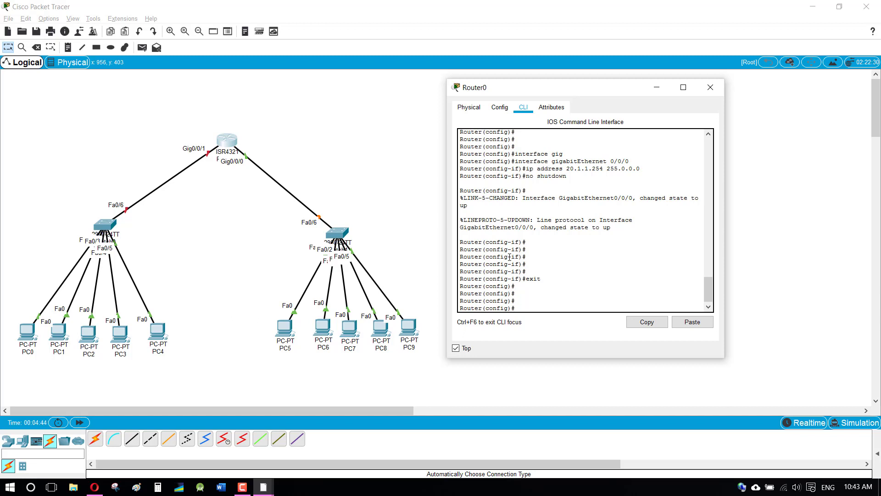
# Step: Assign IP address 10.1.1.254 with subnet mask 255.0.0.0 to Router0's interface gigabitEthernet 0/0/1
pyautogui.write('face')
pyautogui.write('gig')
pyautogui.press('Tab')
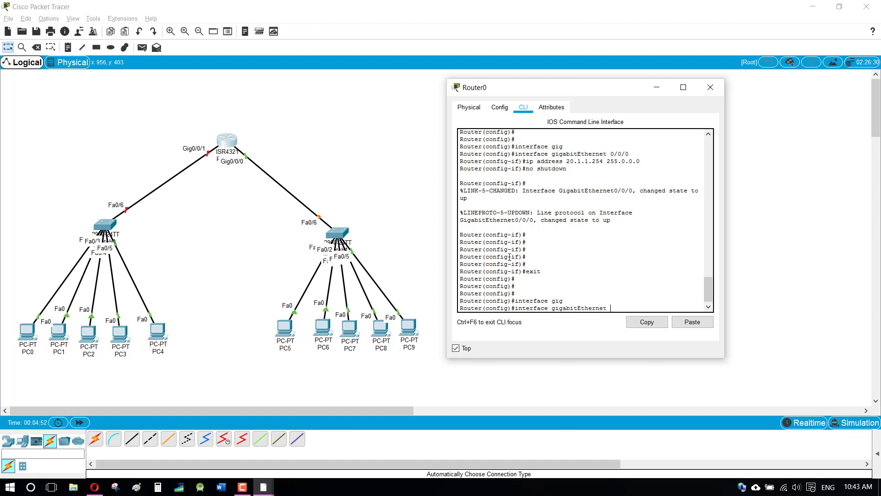
pyautogui.write('0/0/1')
pyautogui.press('Return')
pyautogui.write('ip address')
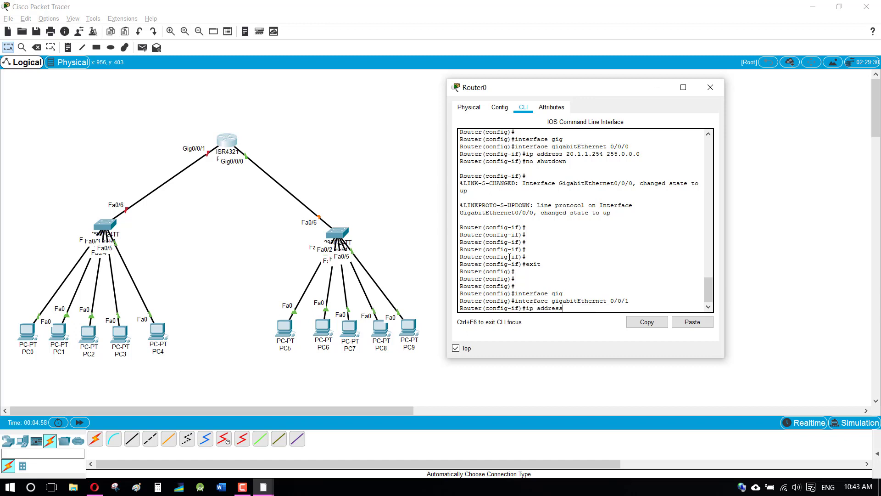
pyautogui.write('.1.1.254 255.0.0.0')
pyautogui.press('Return')
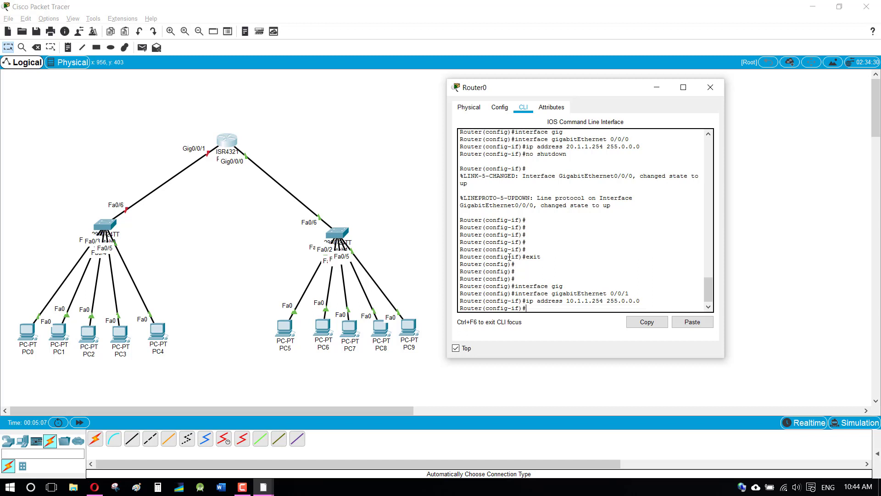
# Step: Enable interface gigabitEthernet 0/0/1 with the no shutdown command
pyautogui.write('no shutdown')
pyautogui.press('Return')
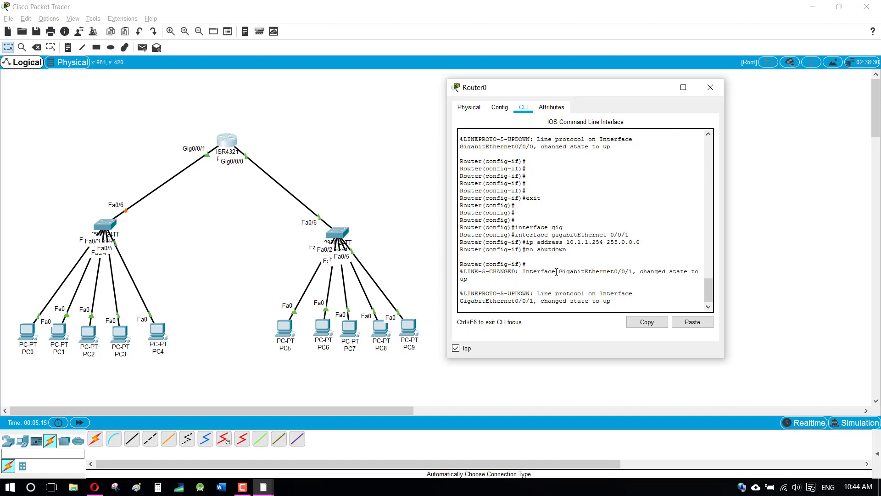
pyautogui.press('Return')
pyautogui.press('Return')
pyautogui.press('Return')
pyautogui.press('Return')
pyautogui.press('Return')
pyautogui.press('Return')
# Step: Exit the configuration mode of interface gigabitEthernet 0/0/1 to return to Router0's global configuration prompt
pyautogui.write('exi')
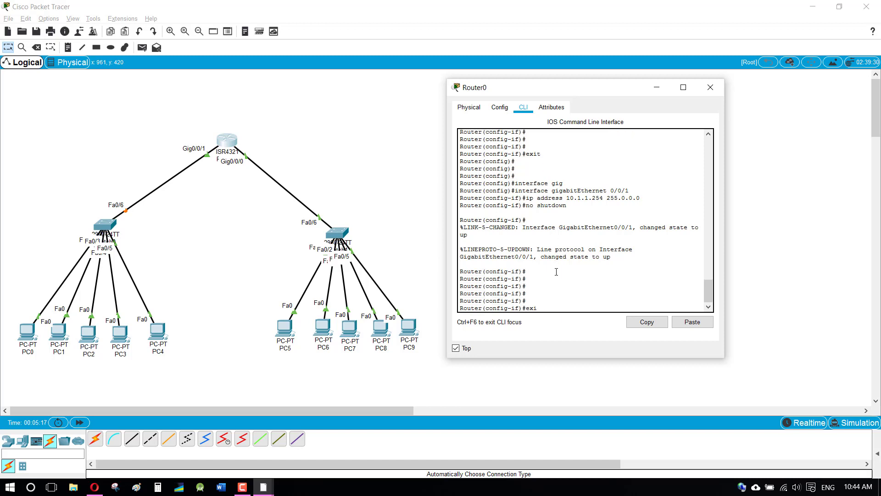
pyautogui.write('t')
pyautogui.press('Return')
pyautogui.press('Return')
pyautogui.press('Return')
pyautogui.press('Return')
pyautogui.press('Return')
pyautogui.press('Return')
pyautogui.press('Return')
pyautogui.press('Return')
pyautogui.press('Return')
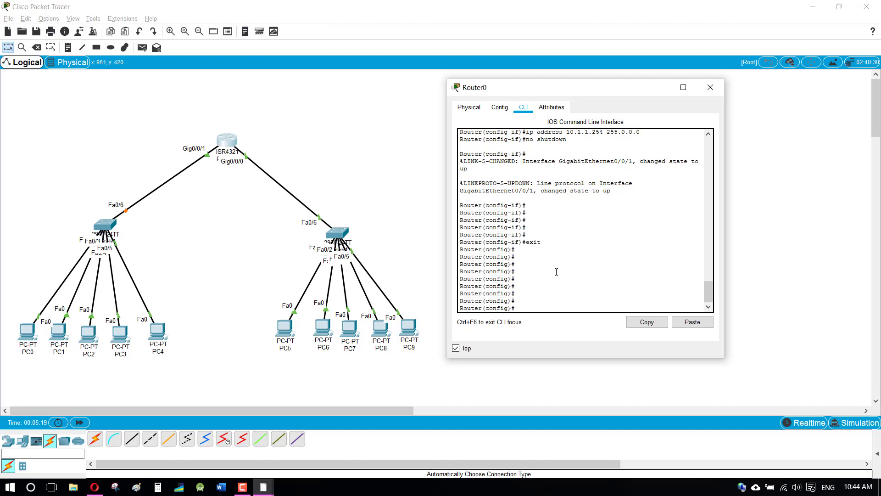
# Step: Create the DHCP pool lan-1 on Router0 and give it network 10.0.0.0 with mask 255.0.0.0
pyautogui.write('ip dhco')
pyautogui.write('pool lan-1')
pyautogui.press('Return')
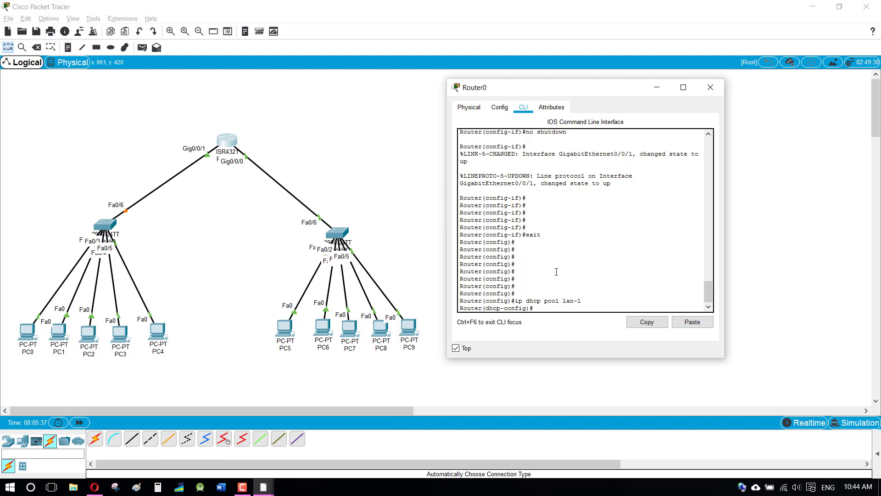
pyautogui.write('network')
pyautogui.write(' 10')
pyautogui.write('.0.0.0 2')
pyautogui.write(' 55.0')
pyautogui.write('5.0.0.0')
pyautogui.press('Return')
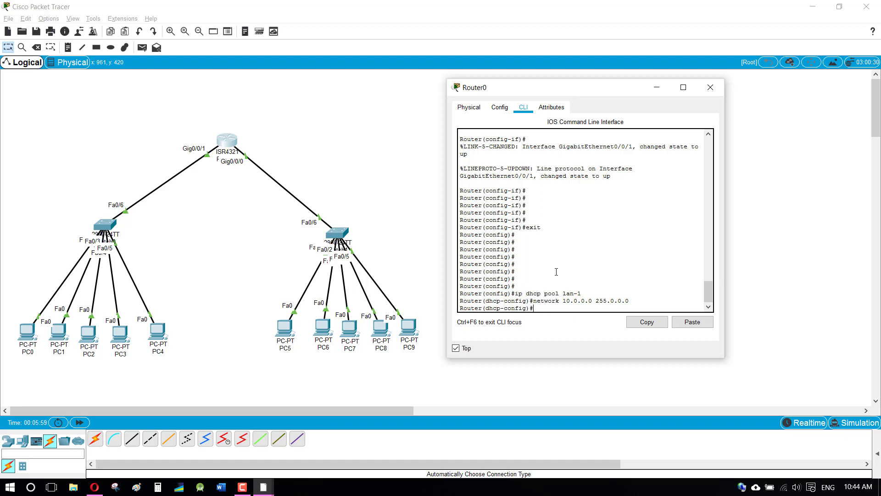
# Step: Set the lan-1 pool's default router to 10.1.1.254 and its DNS server to 8.8.8.8
pyautogui.write('defa')
pyautogui.press('Tab')
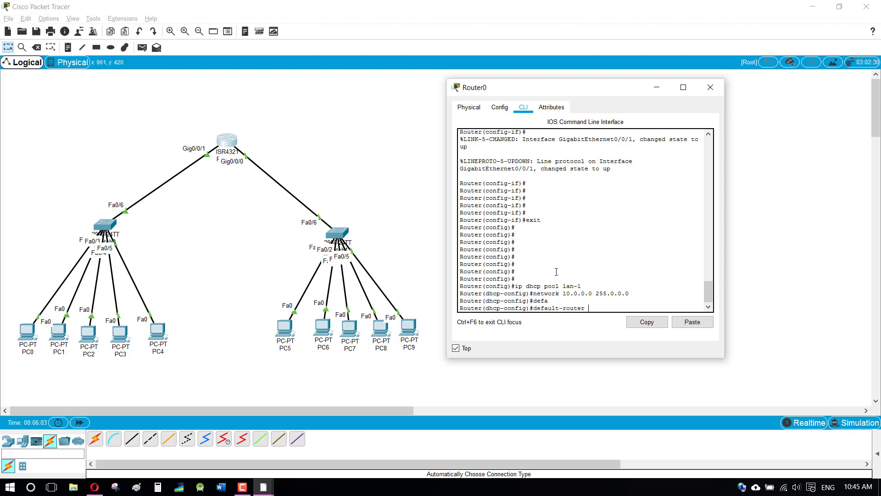
pyautogui.write('10.1.1.254')
pyautogui.press('Return')
pyautogui.write('dn')
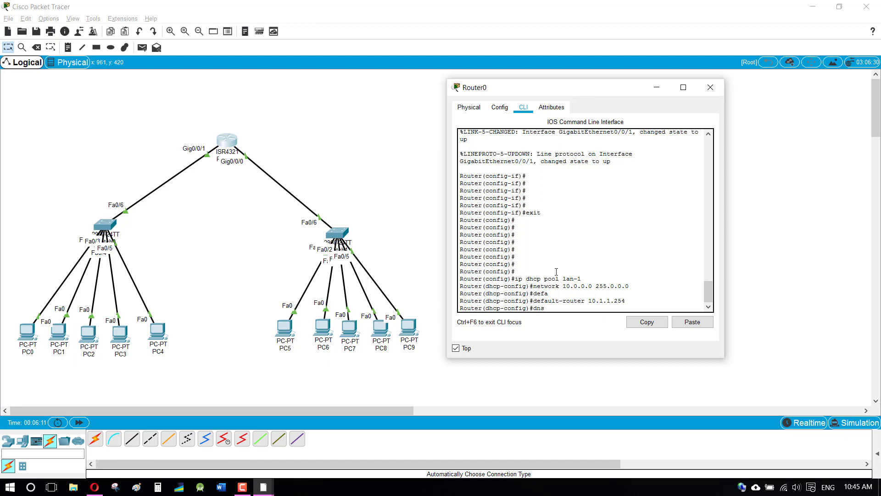
pyautogui.write('s')
pyautogui.press('Tab')
pyautogui.write('8.8.')
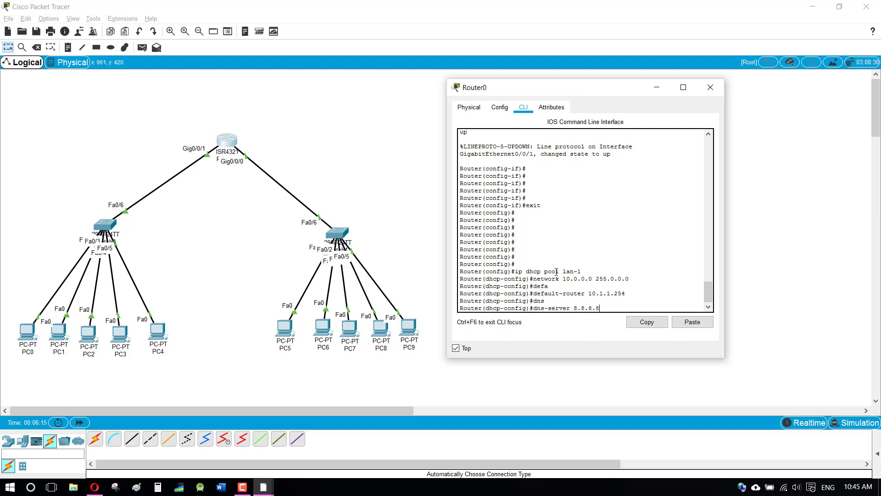
pyautogui.press('Return')
pyautogui.press('Return')
pyautogui.press('Return')
pyautogui.press('Return')
pyautogui.press('Return')
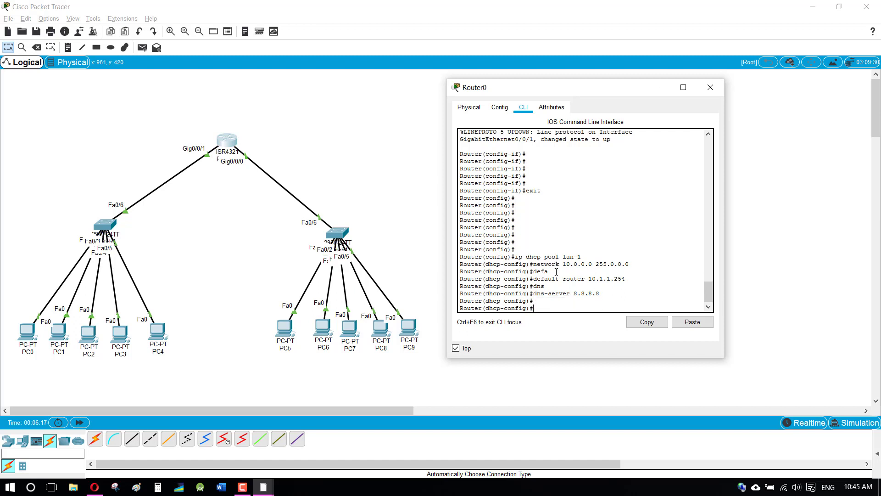
# Step: Exit the lan-1 DHCP pool configuration to return to the global configuration prompt
pyautogui.write('exit')
pyautogui.press('Return')
pyautogui.press('Return')
pyautogui.press('Return')
pyautogui.press('Return')
pyautogui.press('Return')
pyautogui.press('Return')
pyautogui.press('Return')
pyautogui.press('Return')
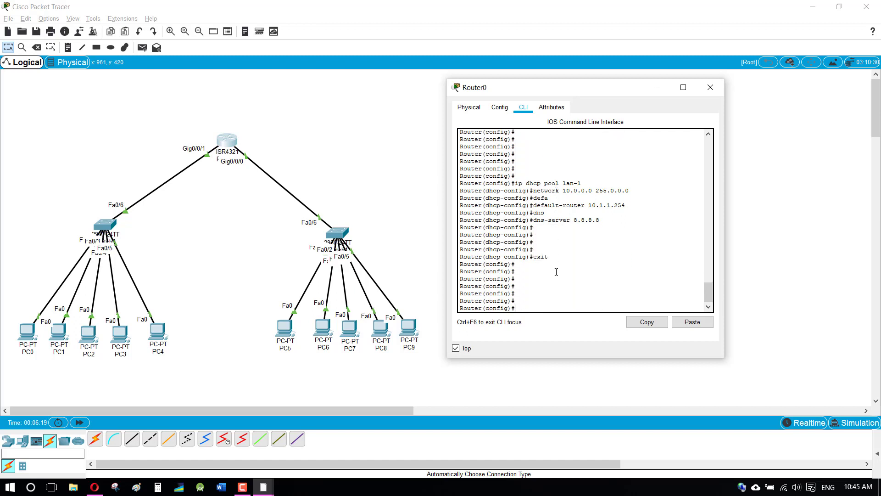
# Step: Create the DHCP pool lan-2 on Router0 and give it network 20.0.0.0 with mask 255.0.0.0
pyautogui.write('ip ')
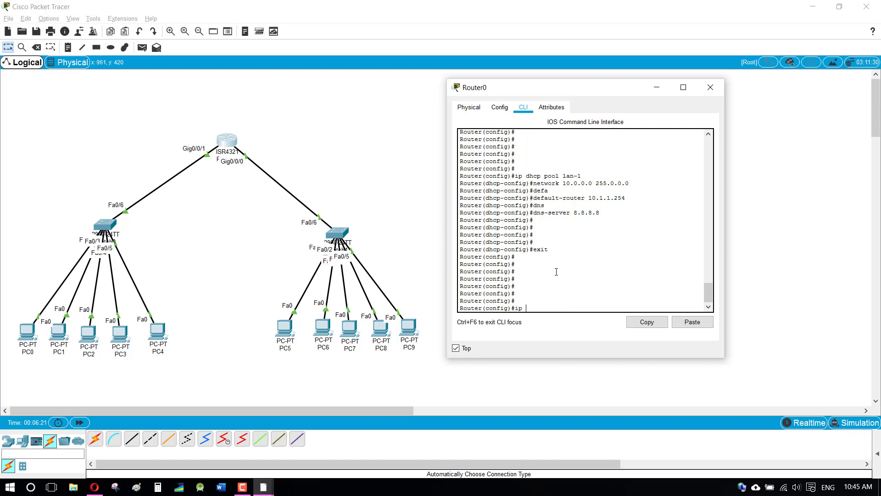
pyautogui.write('dhcp pool lan-2')
pyautogui.press('Return')
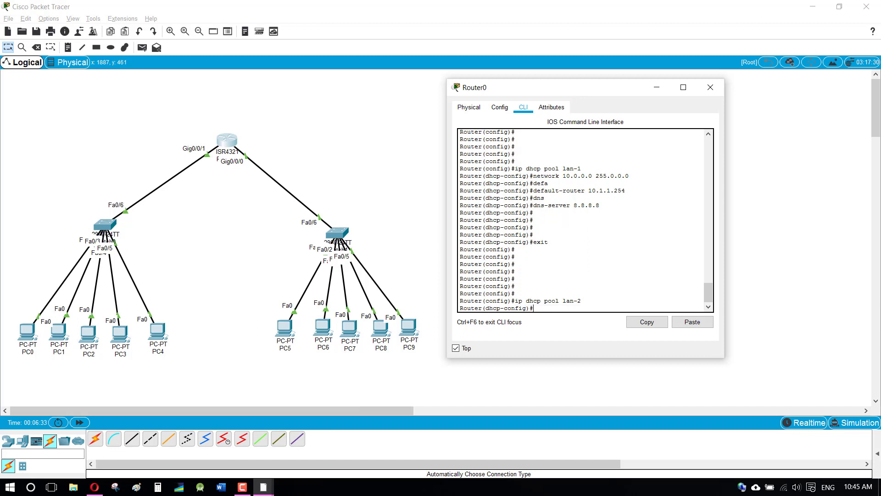
pyautogui.write('network 20.0.0.0 255.0.0.0')
pyautogui.press('Return')
# Step: Set the lan-2 pool's default router to 20.1.1.254 and specify its DNS server with the dns-server command
pyautogui.write('defa')
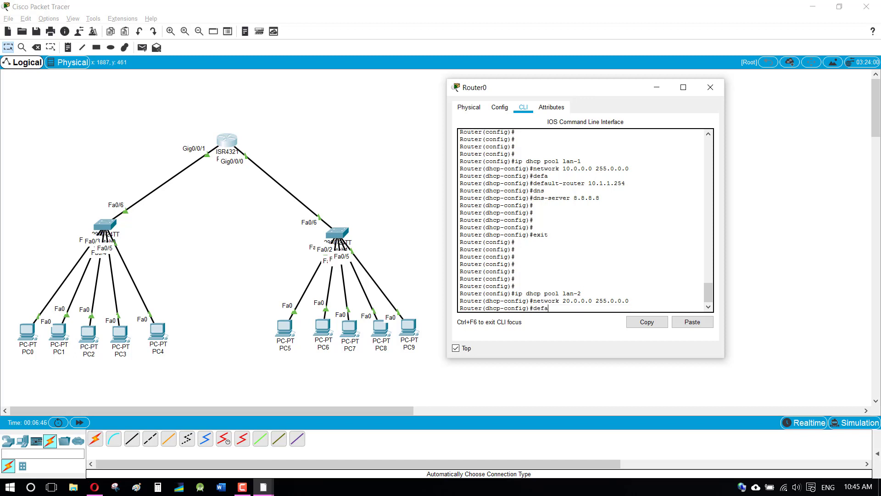
pyautogui.press('Tab')
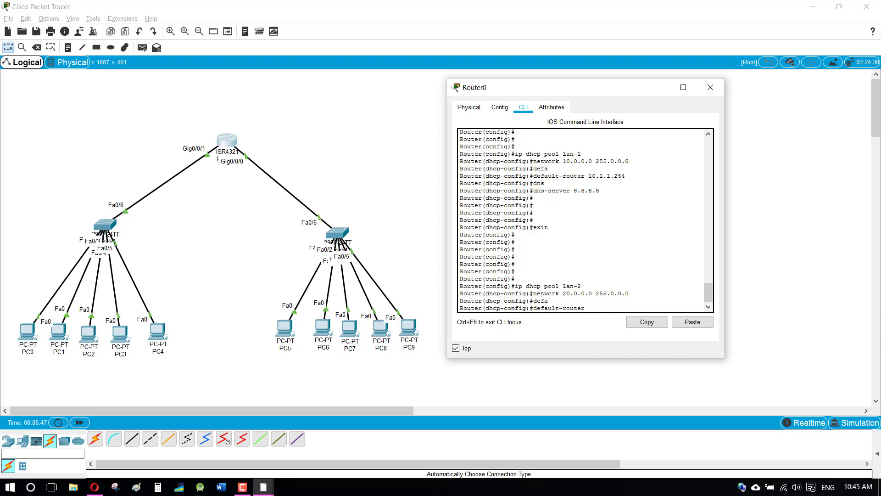
pyautogui.write('20.1.1.254')
pyautogui.press('Return')
pyautogui.write('dhcp-config)#dn')
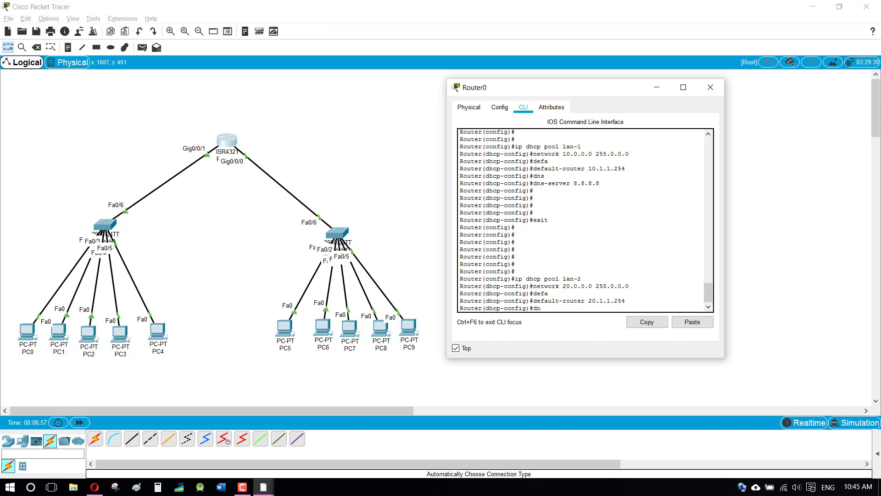
pyautogui.write('s')
pyautogui.press('Tab')
pyautogui.write('8')
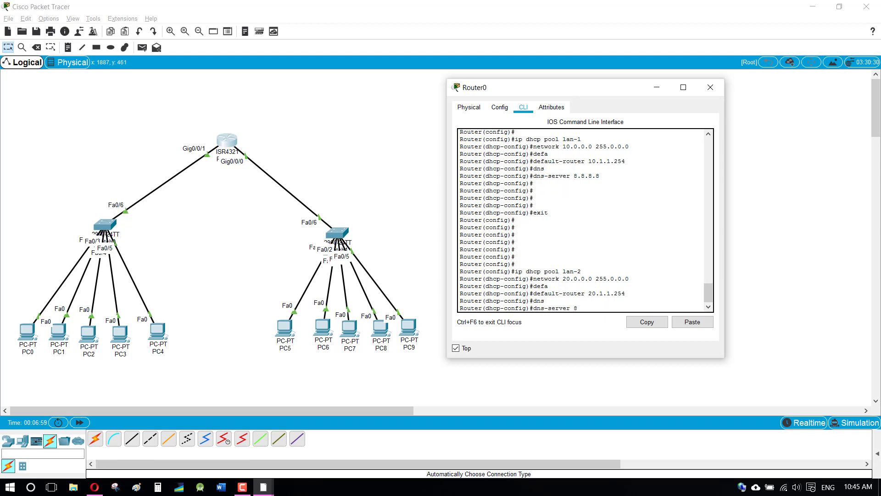
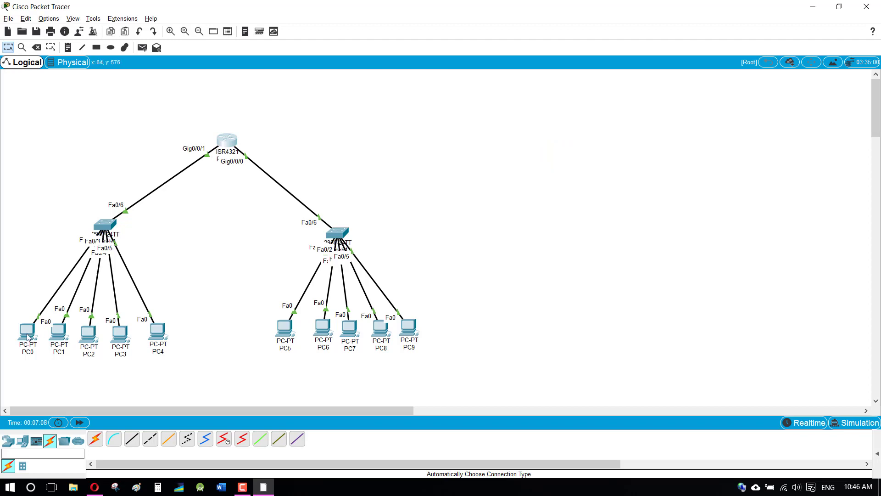
# Step: Switch PC0's IP configuration from Static to DHCP, and close its window once the address is obtained
pyautogui.click(27, 334)
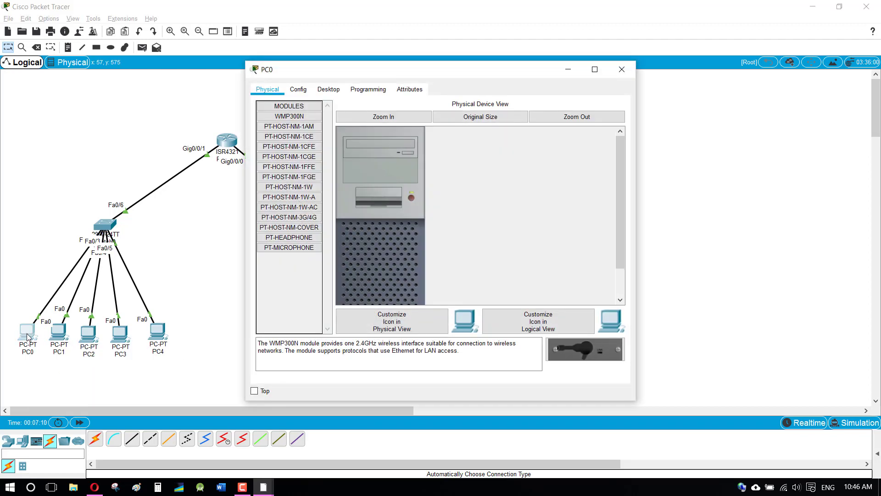
pyautogui.click(337, 90)
pyautogui.click(298, 145)
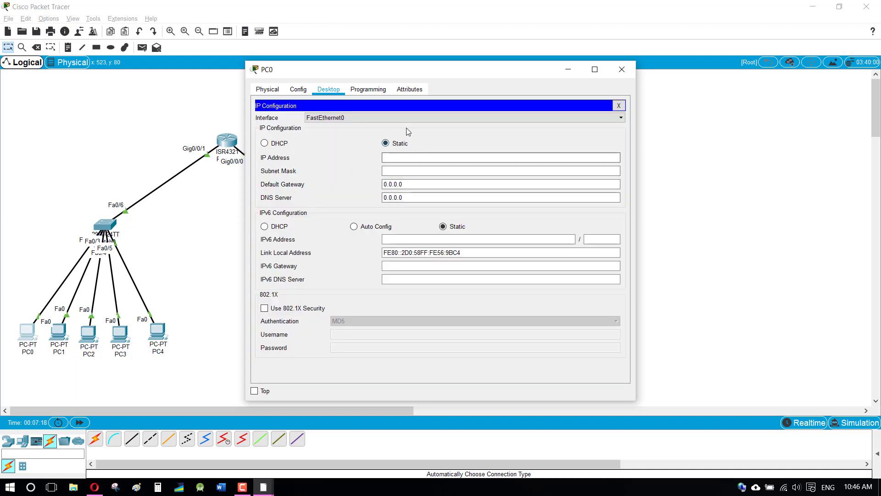
pyautogui.click(265, 144)
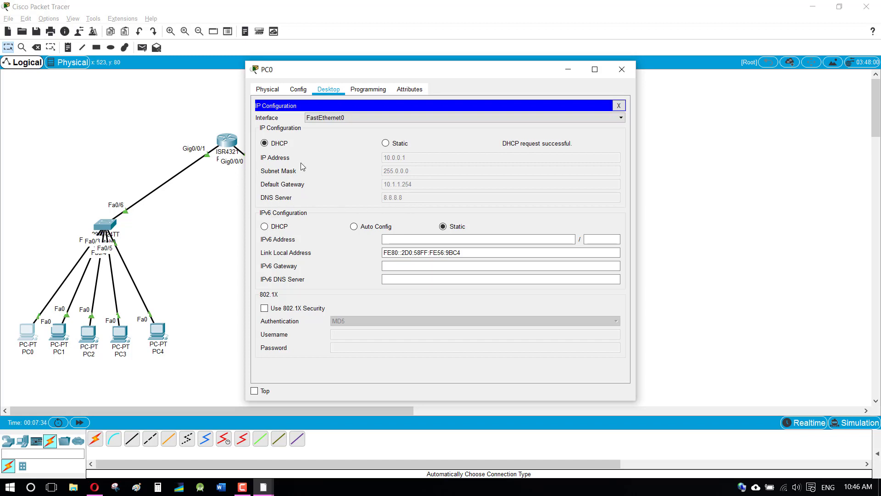
pyautogui.click(627, 75)
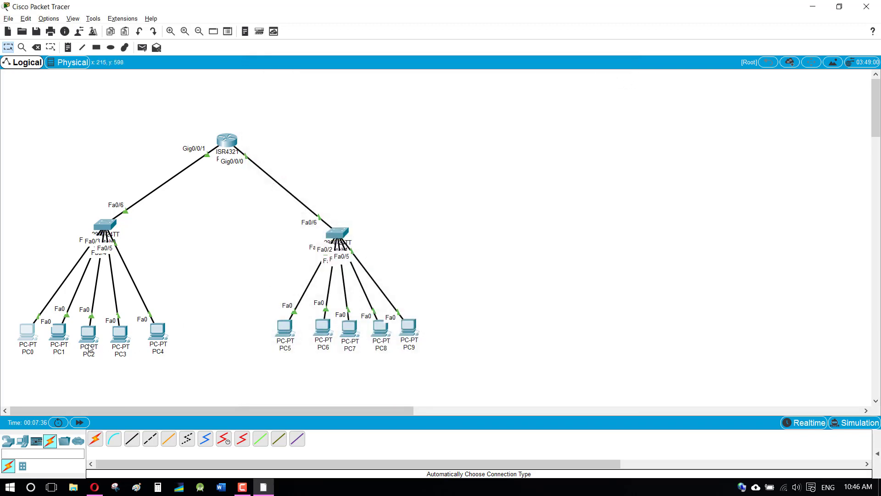
# Step: Set PC1's IP configuration to DHCP so it gets its address from the router, and close its window
pyautogui.click(60, 339)
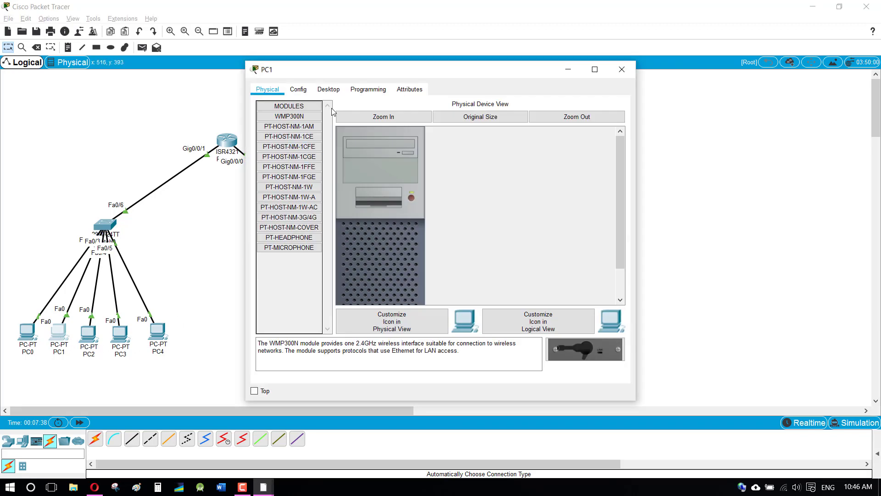
pyautogui.click(333, 92)
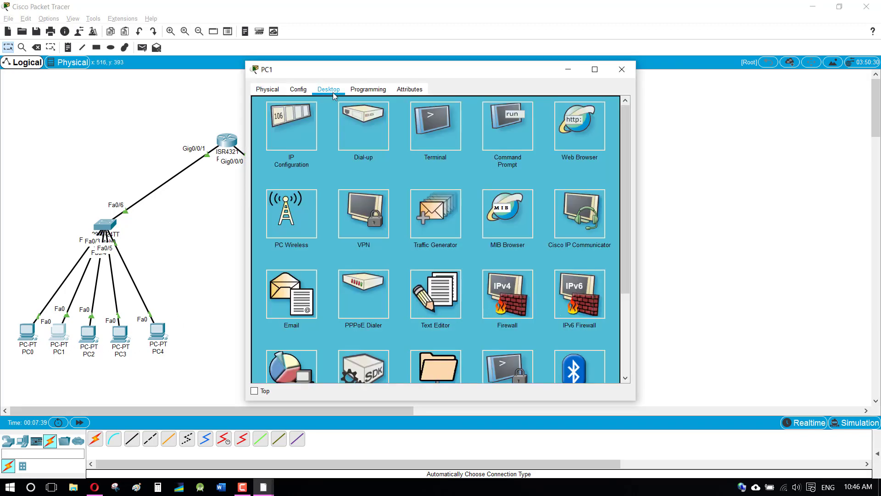
pyautogui.click(290, 126)
pyautogui.click(269, 145)
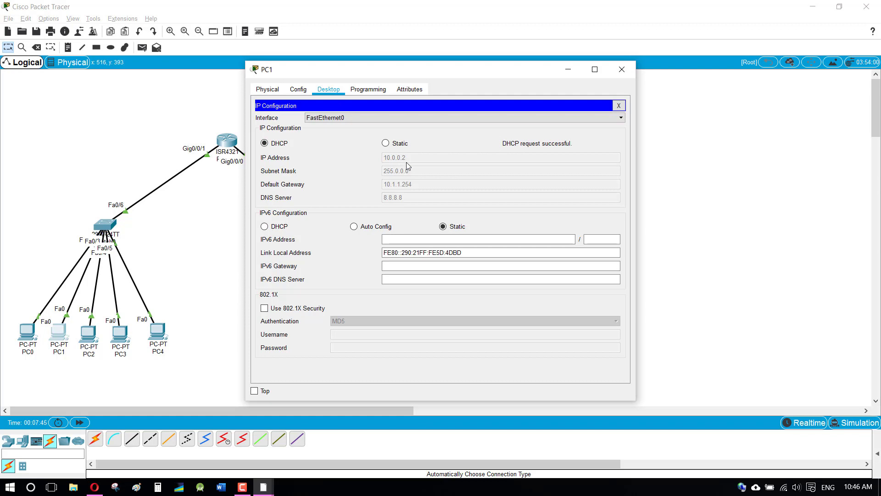
pyautogui.click(622, 69)
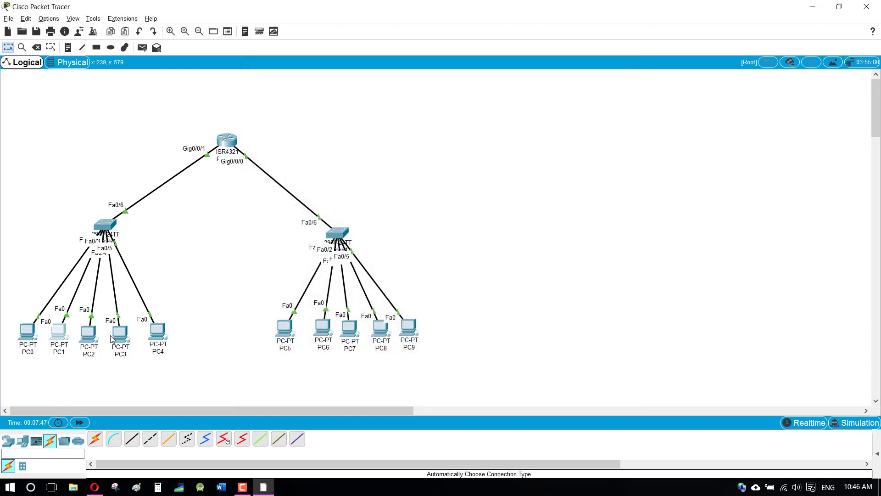
# Step: Set PC2's IP configuration to DHCP so it gets its address from the router, and close its window
pyautogui.click(88, 334)
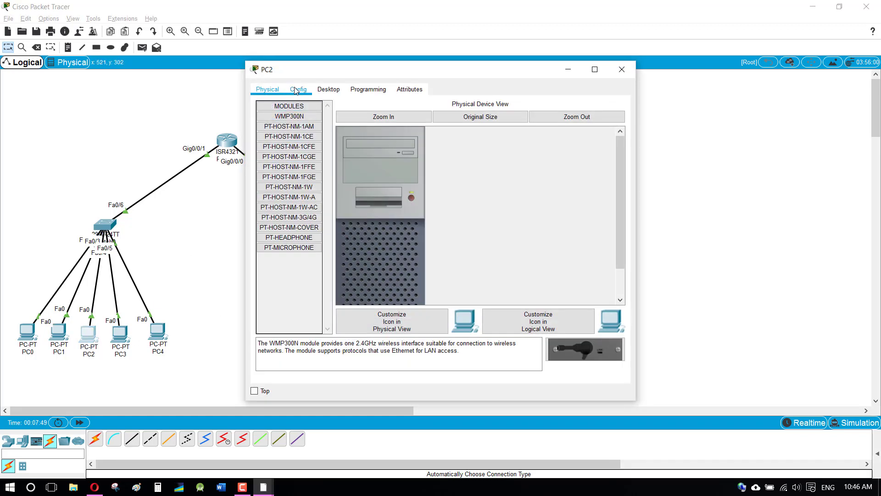
pyautogui.click(328, 90)
pyautogui.click(301, 133)
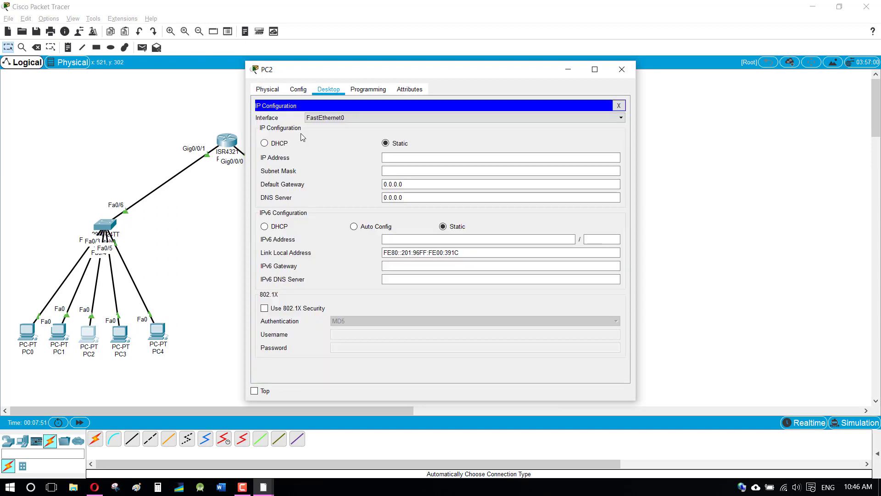
pyautogui.click(280, 143)
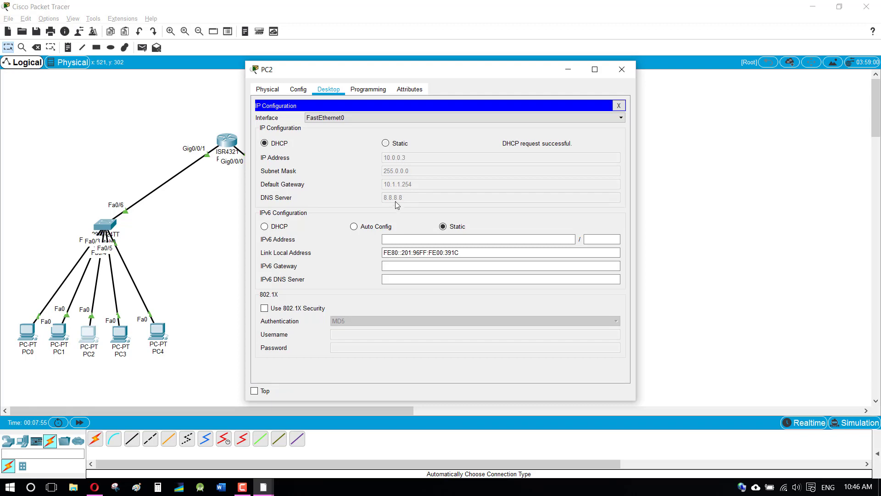
pyautogui.click(620, 71)
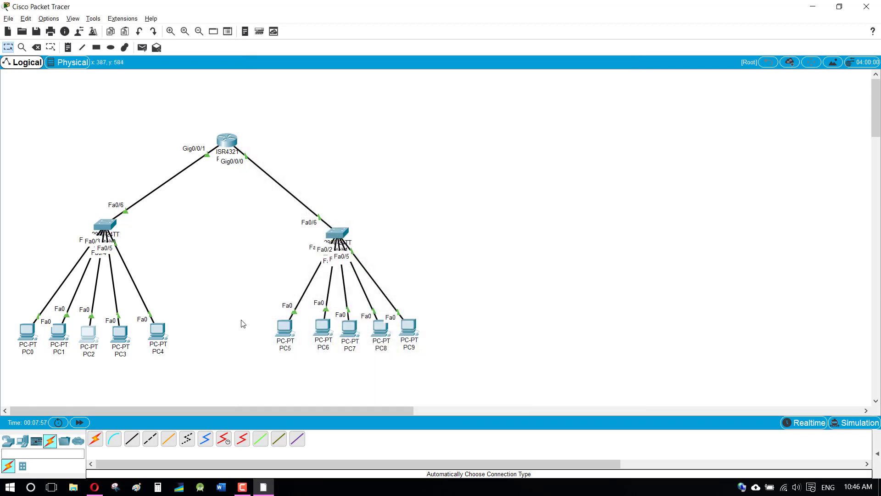
# Step: Set PC5's IP configuration to DHCP to request an address for the second network
pyautogui.click(288, 331)
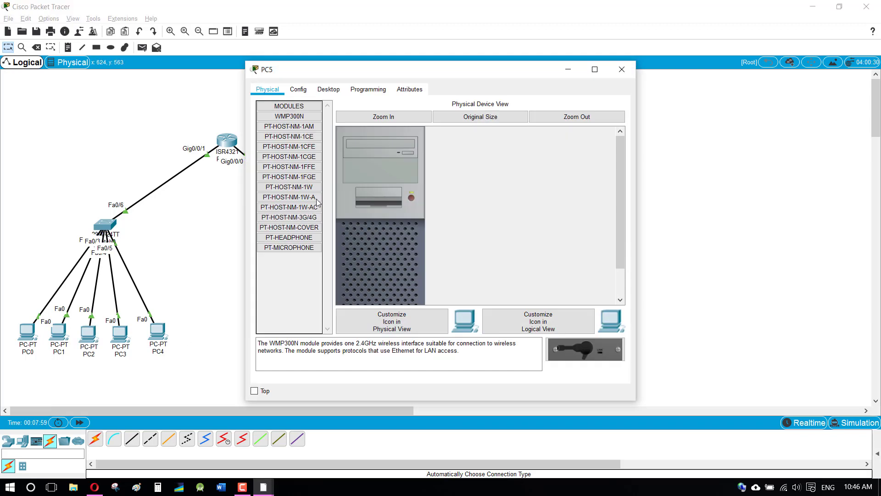
pyautogui.click(323, 89)
pyautogui.click(289, 129)
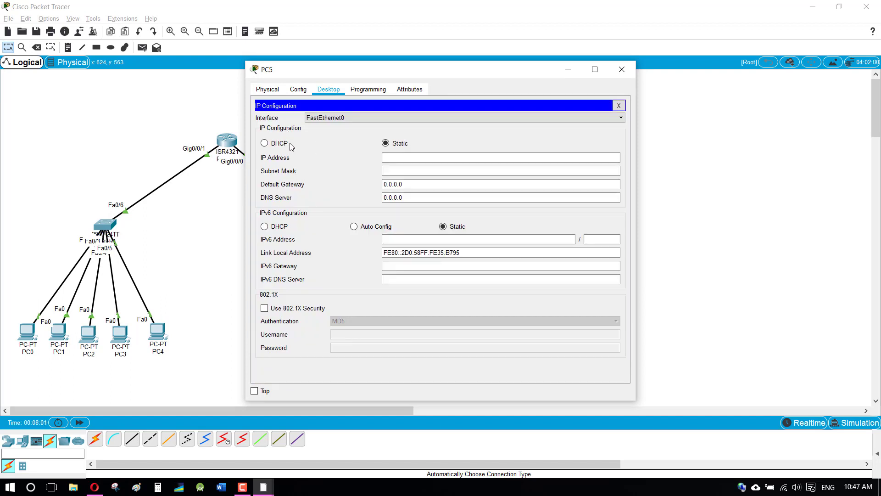
pyautogui.click(265, 143)
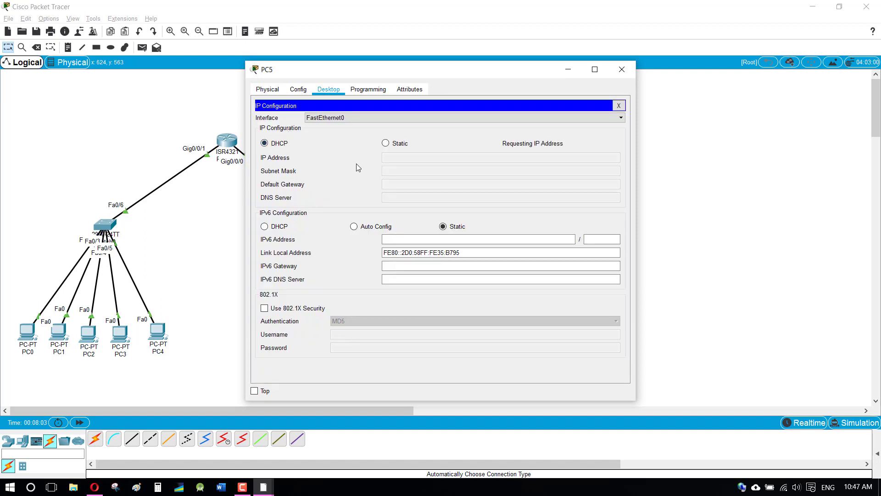
# Step: Close PC5's window, and set PC6's IP configuration to DHCP so it gets its address from the router
pyautogui.moveTo(420, 69); pyautogui.dragTo(614, 73)
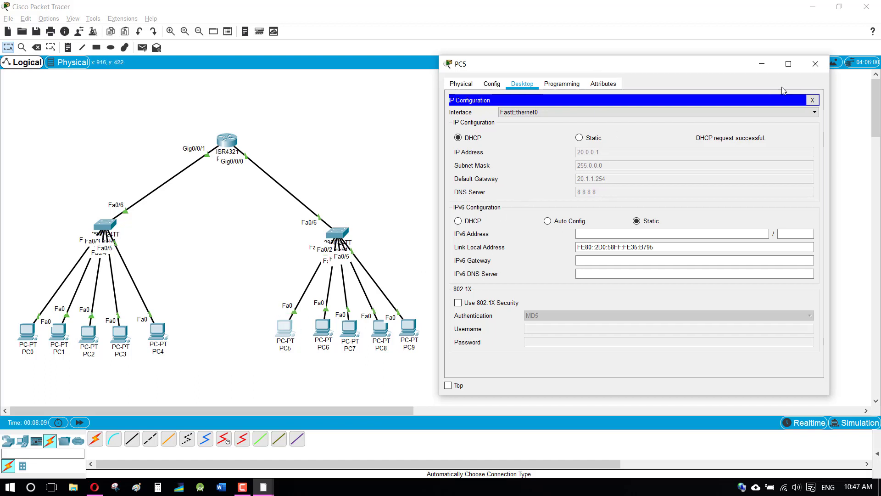
pyautogui.click(816, 64)
pyautogui.click(323, 327)
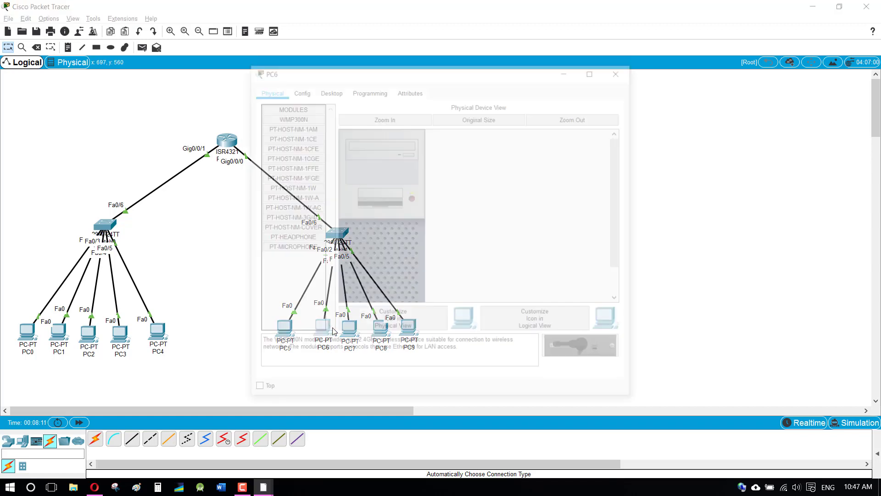
pyautogui.click(328, 89)
pyautogui.click(314, 119)
pyautogui.click(281, 144)
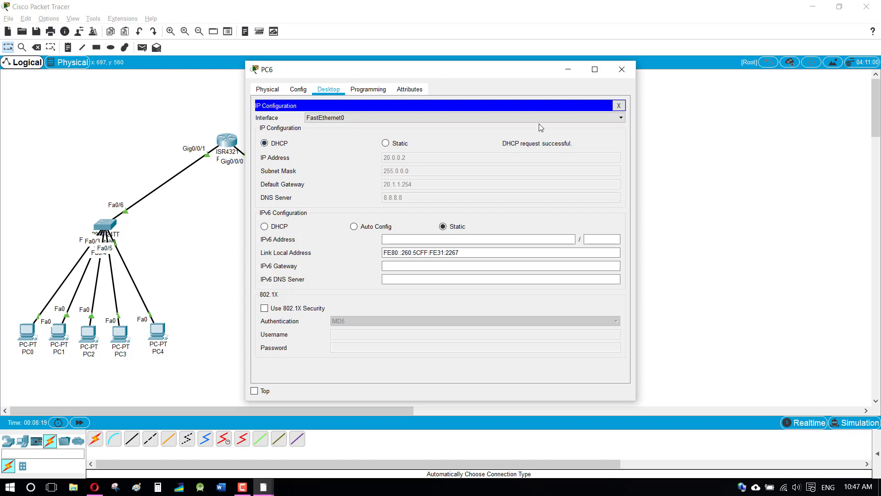
pyautogui.click(623, 69)
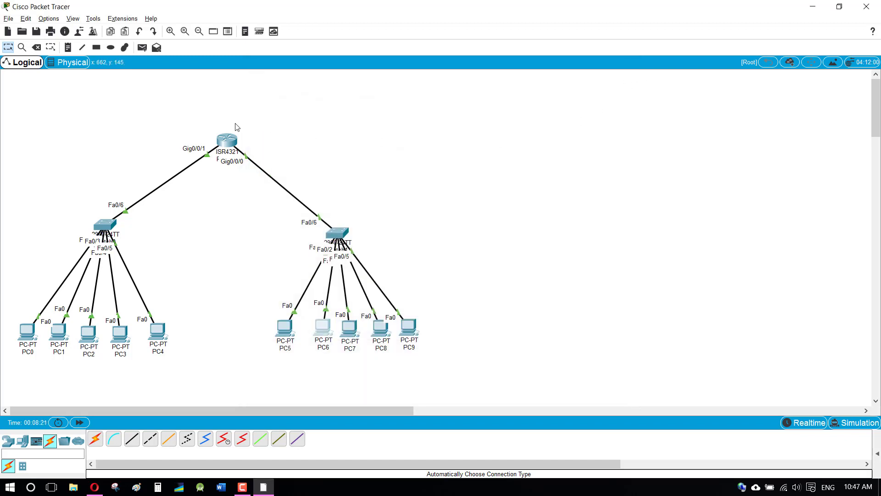
# Step: Add a simple PDU from PC0 to PC6 to test connectivity between the two networks
pyautogui.click(142, 49)
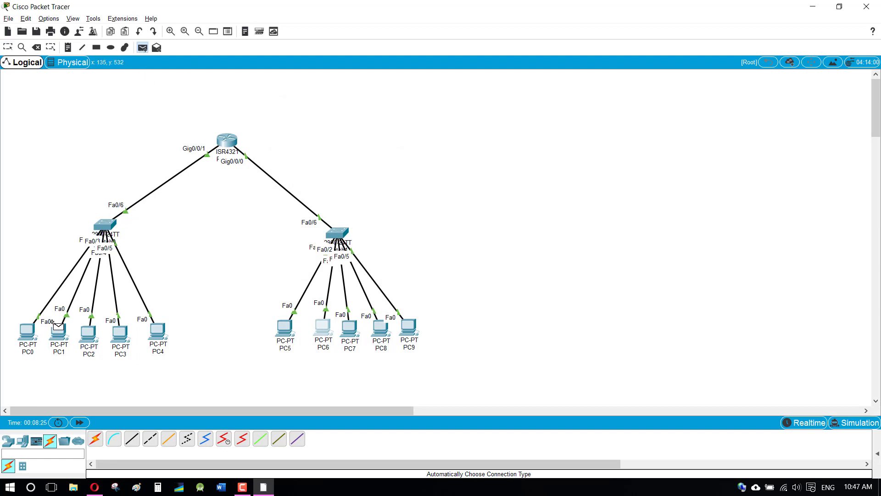
pyautogui.click(28, 333)
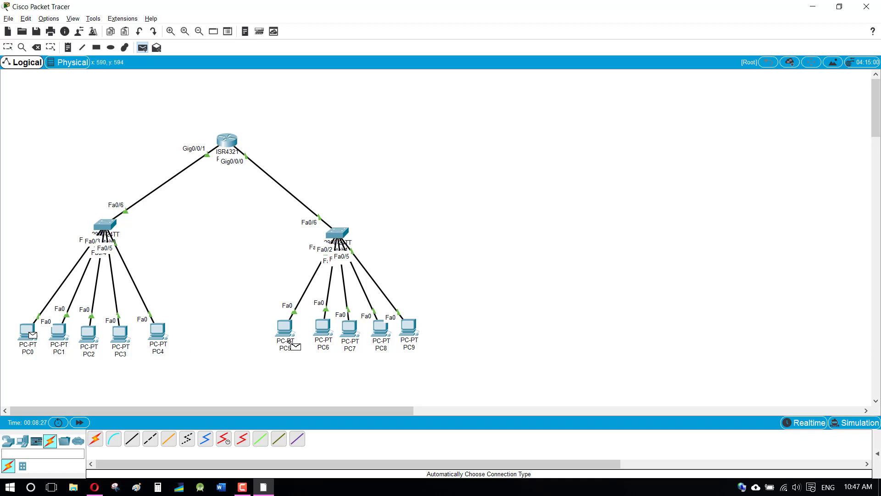
pyautogui.click(324, 327)
# Step: Play the PDU in Simulation mode, pausing between hops until the reply gets back to PC0, and return to Realtime mode
pyautogui.click(851, 426)
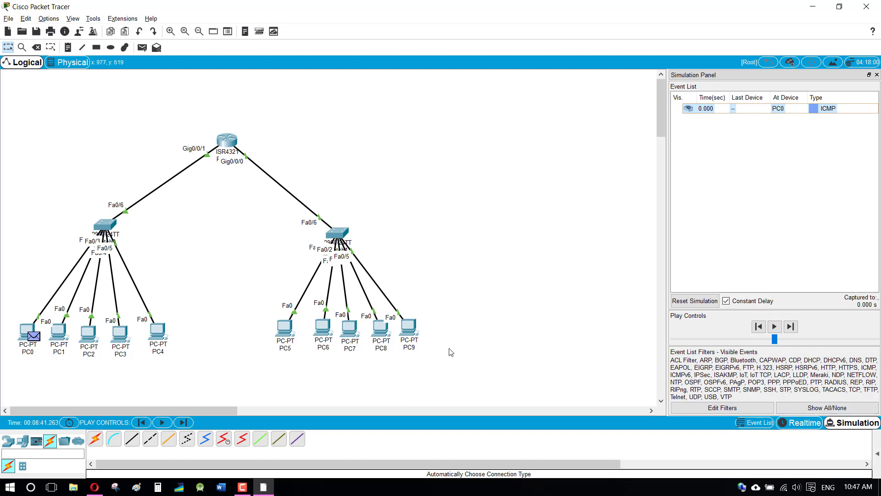
pyautogui.click(163, 423)
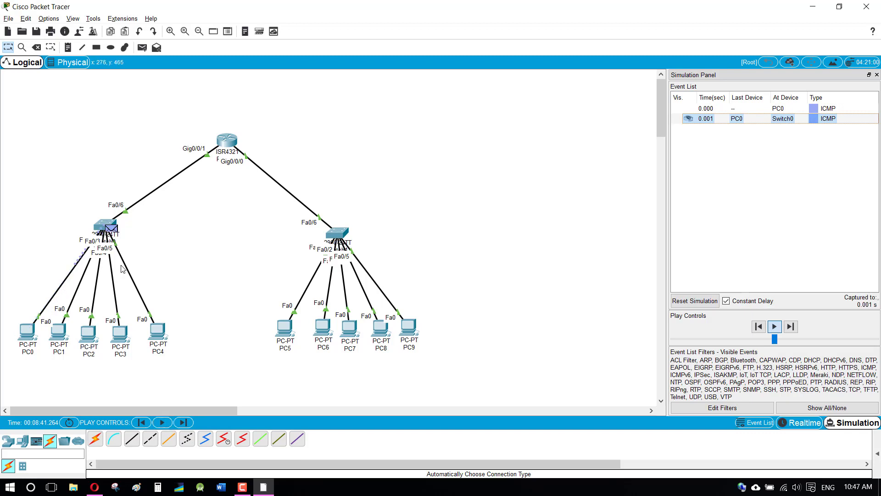
pyautogui.click(163, 423)
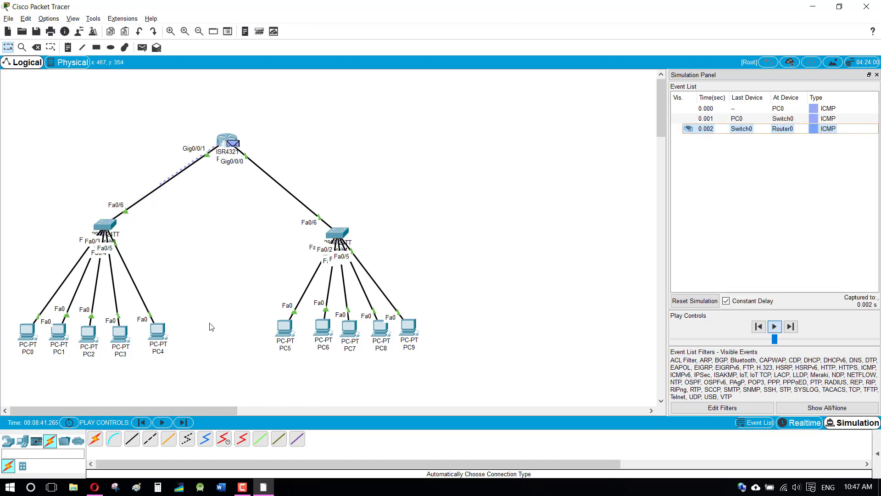
pyautogui.click(163, 423)
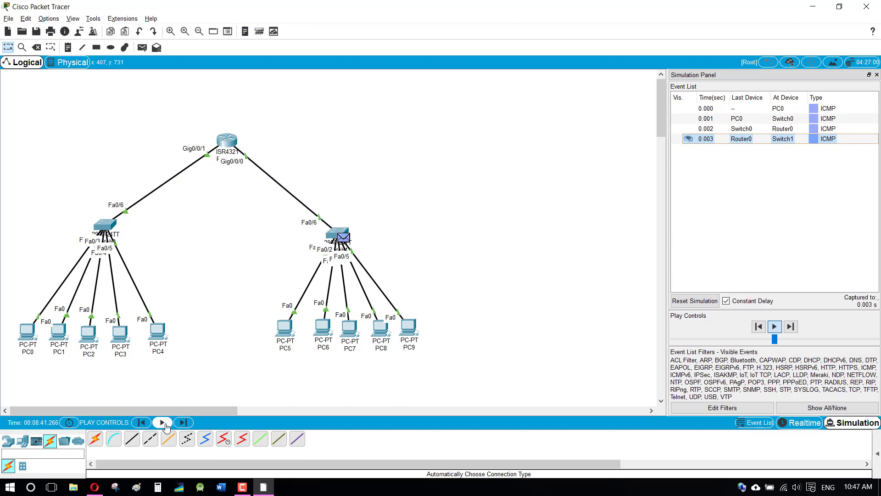
pyautogui.click(164, 422)
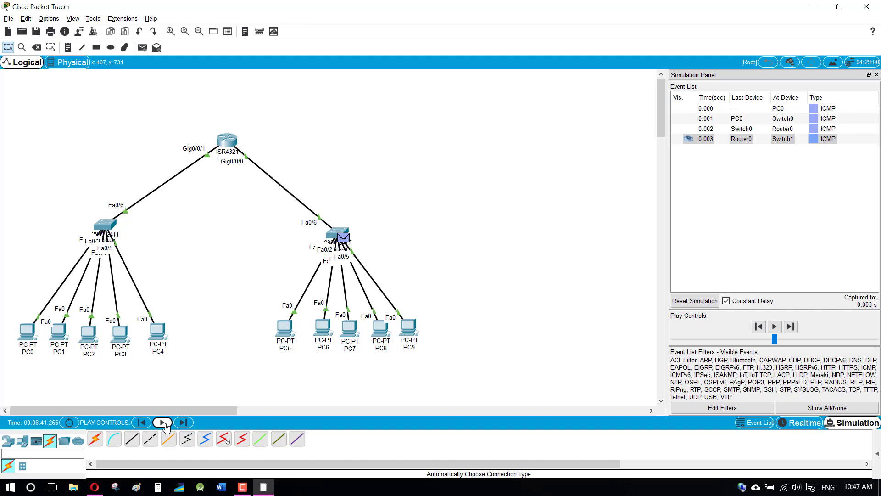
pyautogui.click(163, 422)
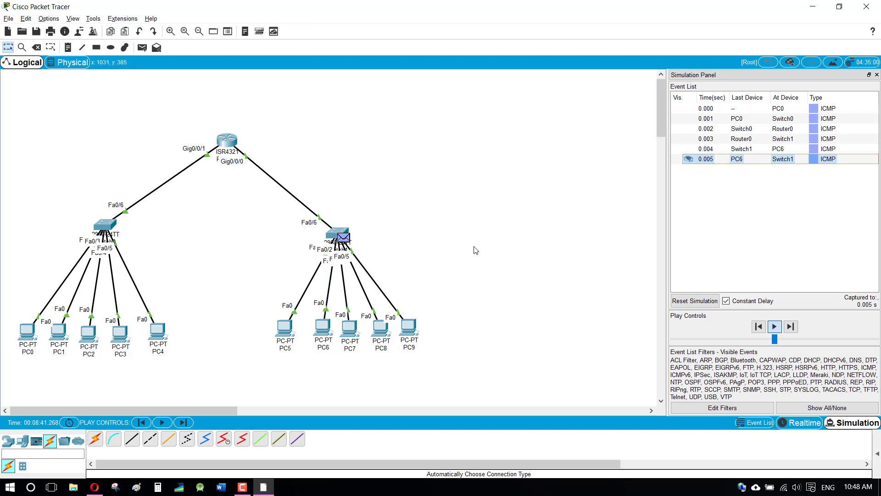
pyautogui.click(164, 426)
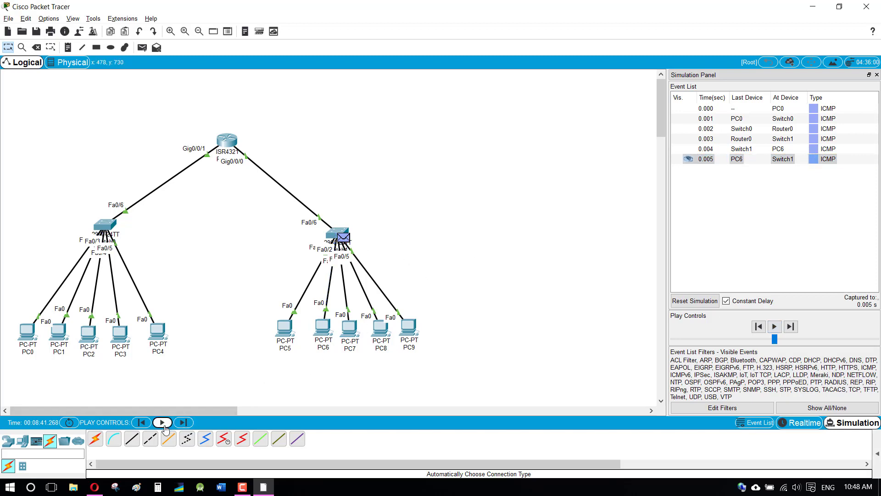
pyautogui.click(163, 423)
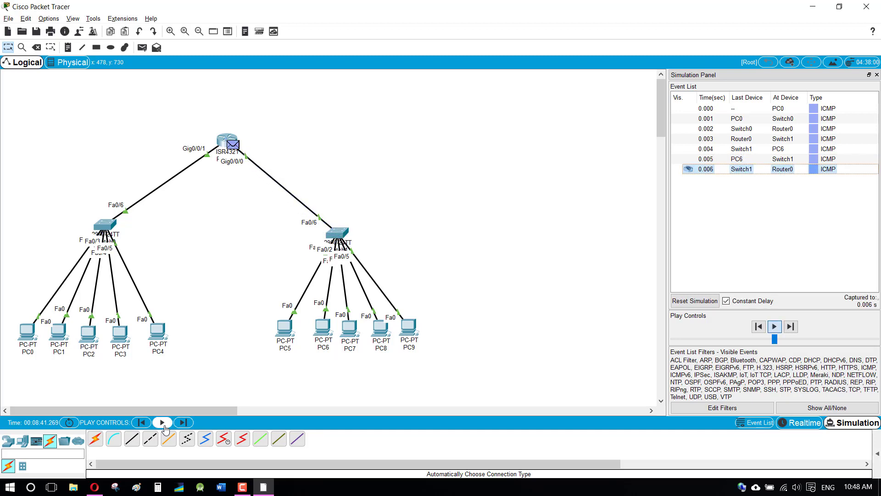
pyautogui.click(163, 423)
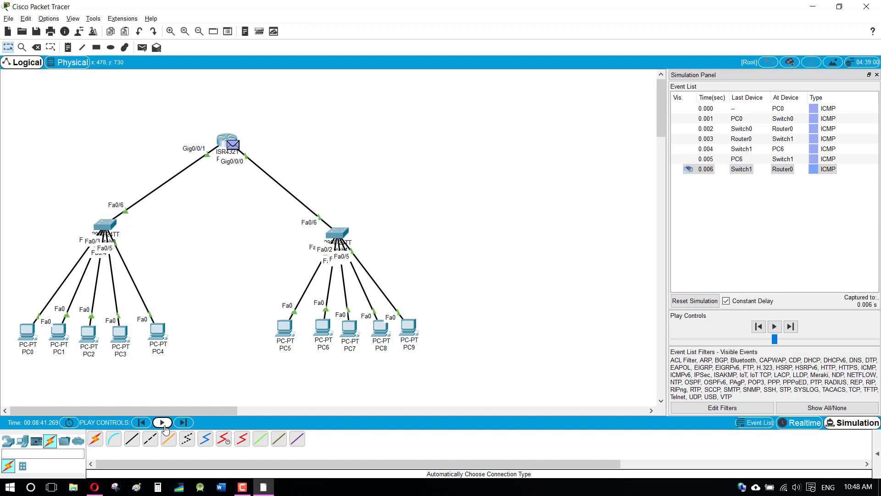
pyautogui.click(163, 425)
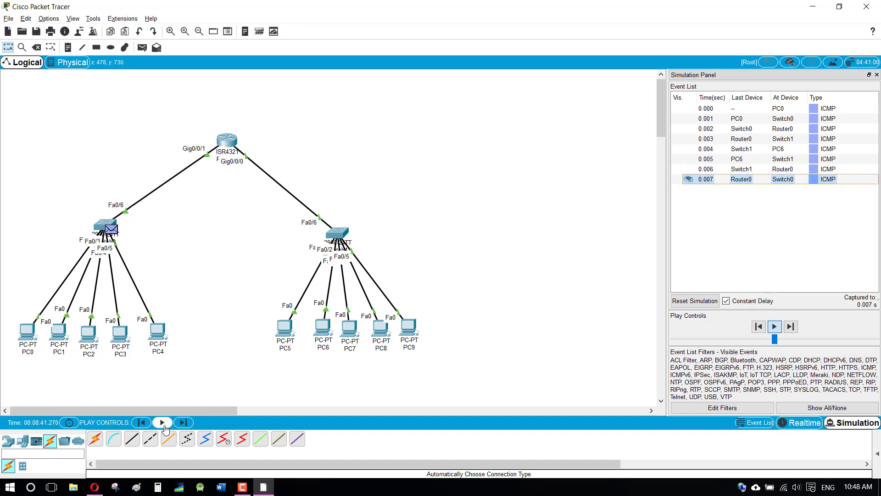
pyautogui.click(163, 423)
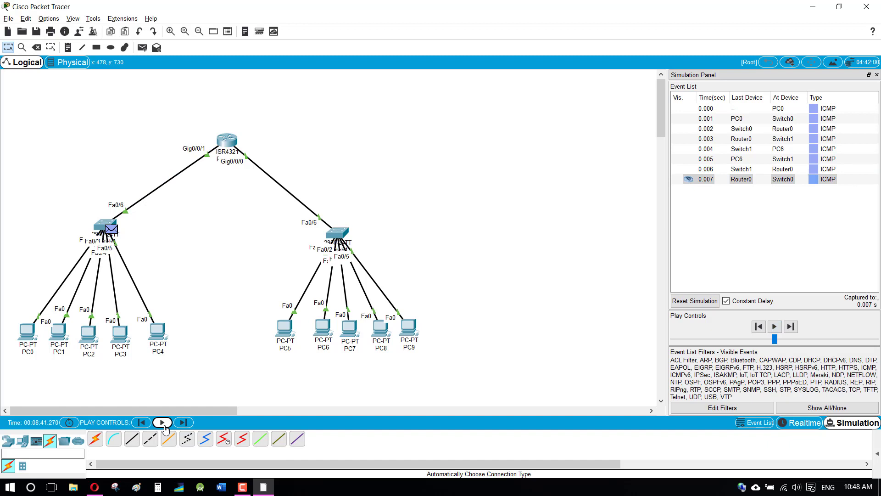
pyautogui.click(164, 425)
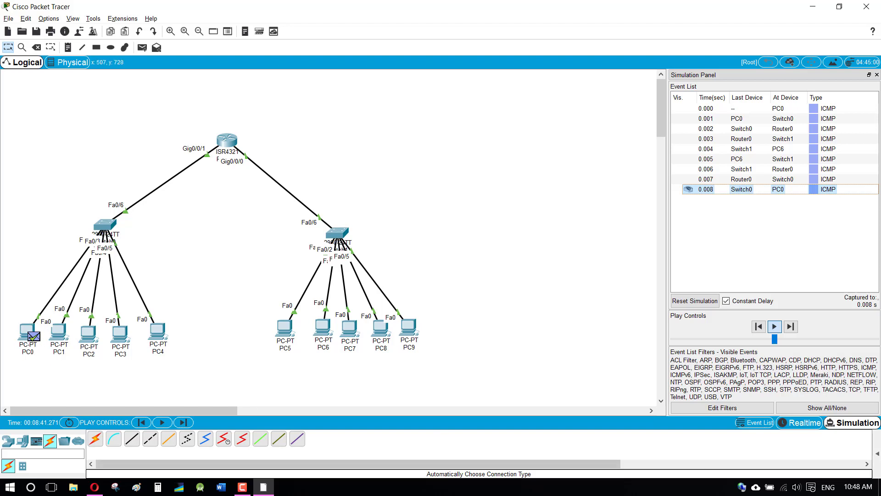
pyautogui.click(800, 422)
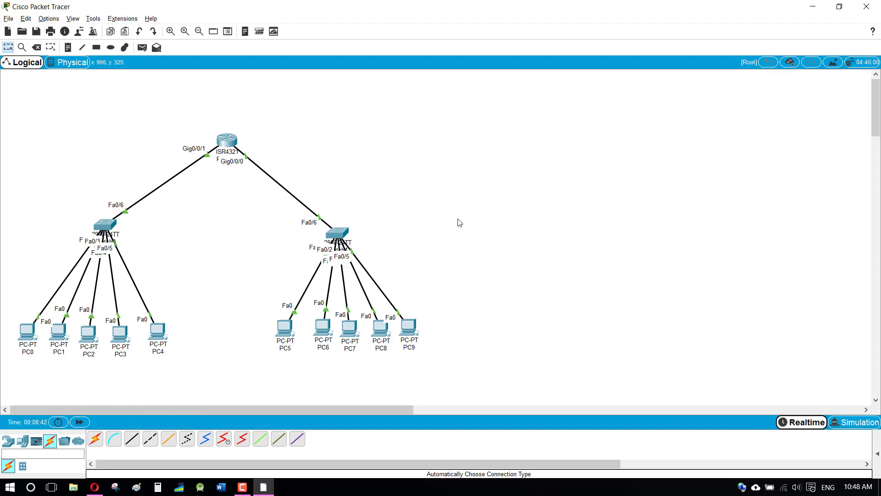
pyautogui.moveTo(530, 160); pyautogui.dragTo(48, 338)
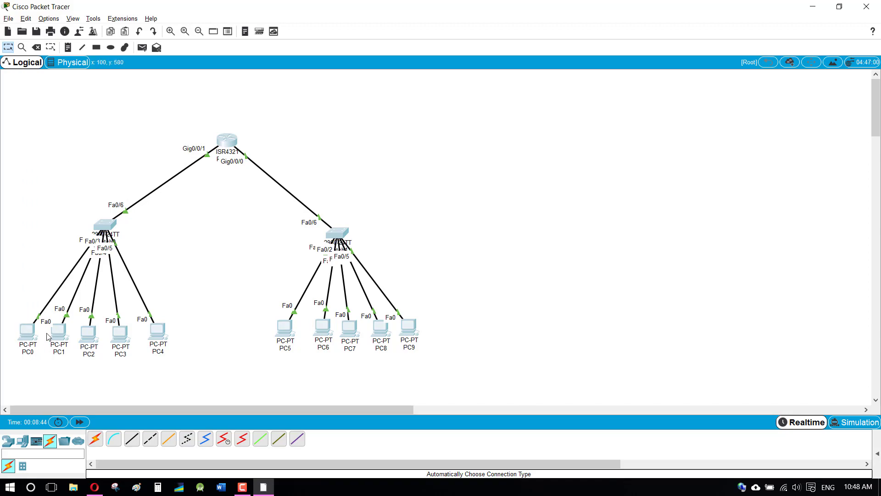
pyautogui.hscroll(-5, 84, 332)
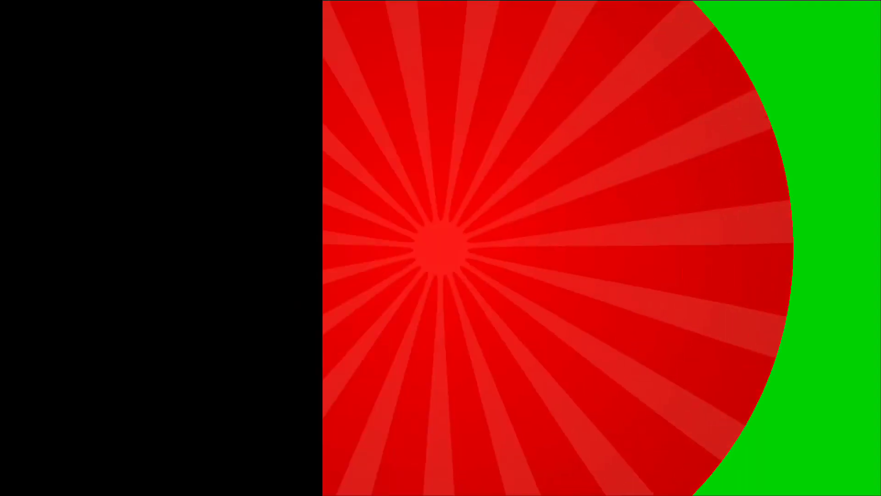